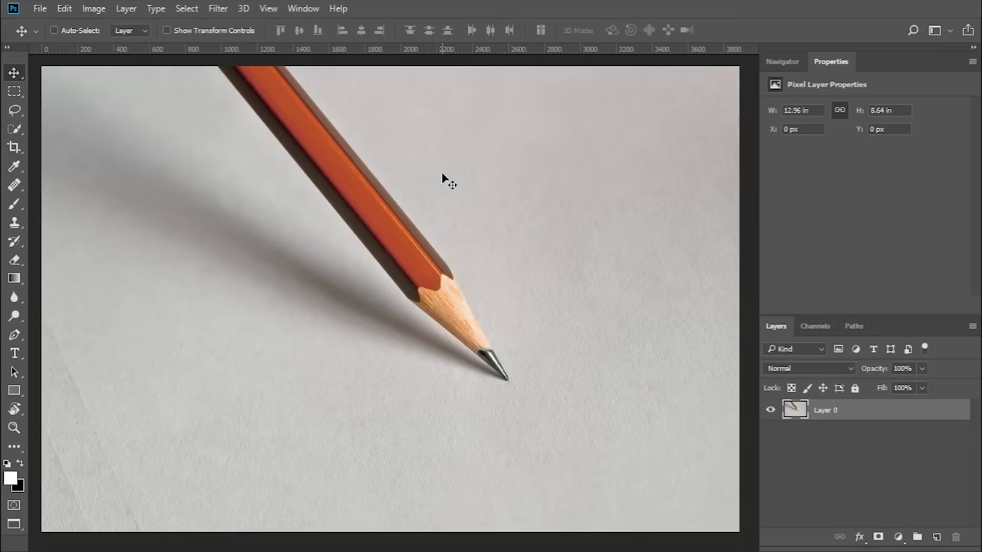
Select the pencil's painted body and part of its sharpened wood with the Quick Selection tool at brush size 115
{"action": "left_click", "coordinate": [14, 129]}
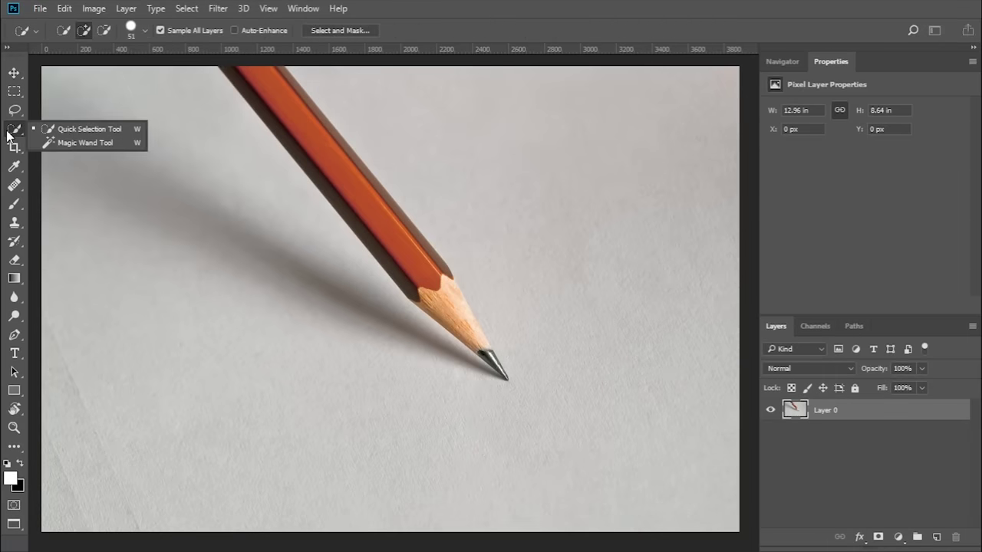
{"action": "left_click", "coordinate": [70, 130]}
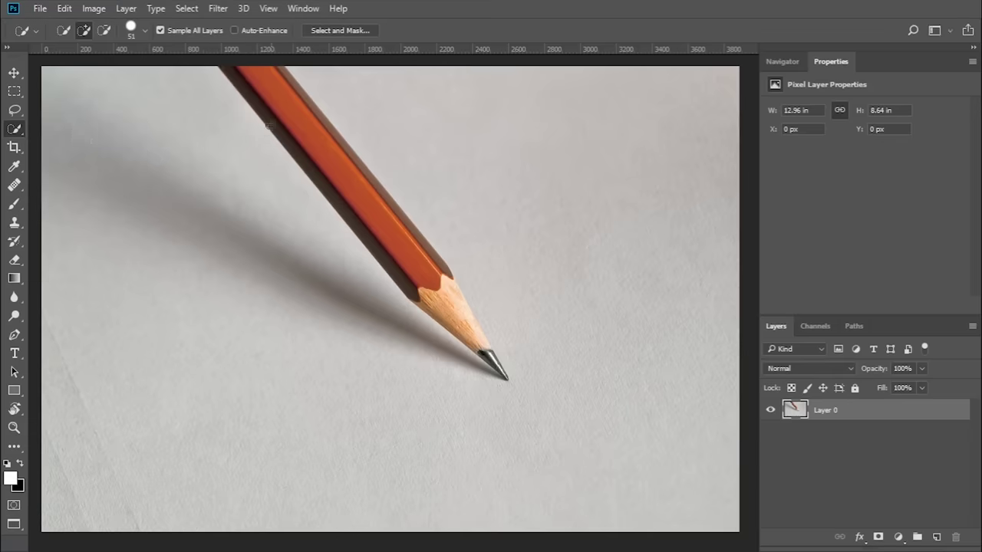
{"action": "left_click_drag", "start_coordinate": [248, 102], "coordinate": [258, 101], "text": "alt"}
{"action": "left_click_drag", "start_coordinate": [344, 164], "coordinate": [331, 179]}
{"action": "left_click_drag", "start_coordinate": [263, 156], "coordinate": [245, 156]}
{"action": "left_click_drag", "start_coordinate": [251, 92], "coordinate": [287, 136]}
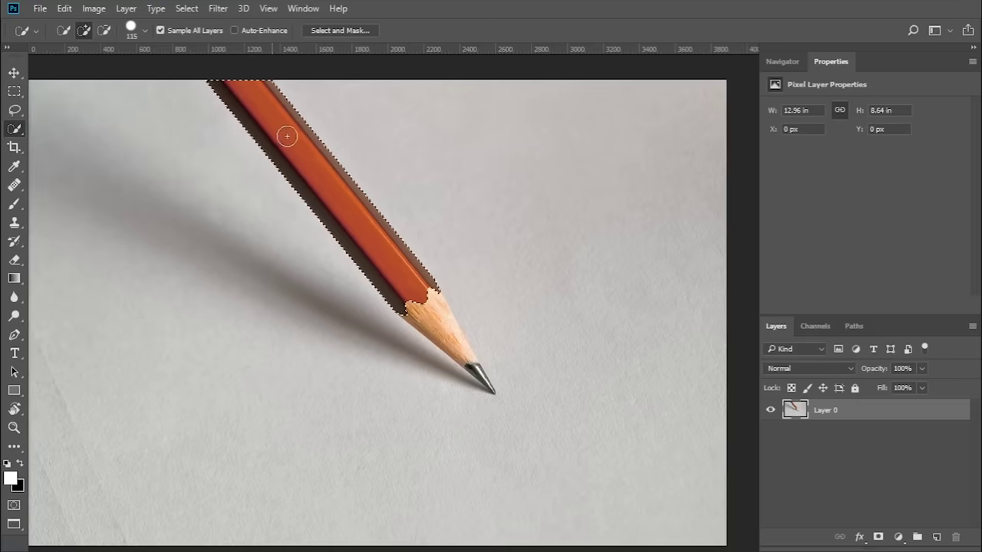
{"action": "left_click_drag", "start_coordinate": [328, 200], "coordinate": [441, 331]}
Extend the selection over the sharpened wood down to the start of the graphite, using brush size 79
{"action": "key", "text": "ctrl+plus"}
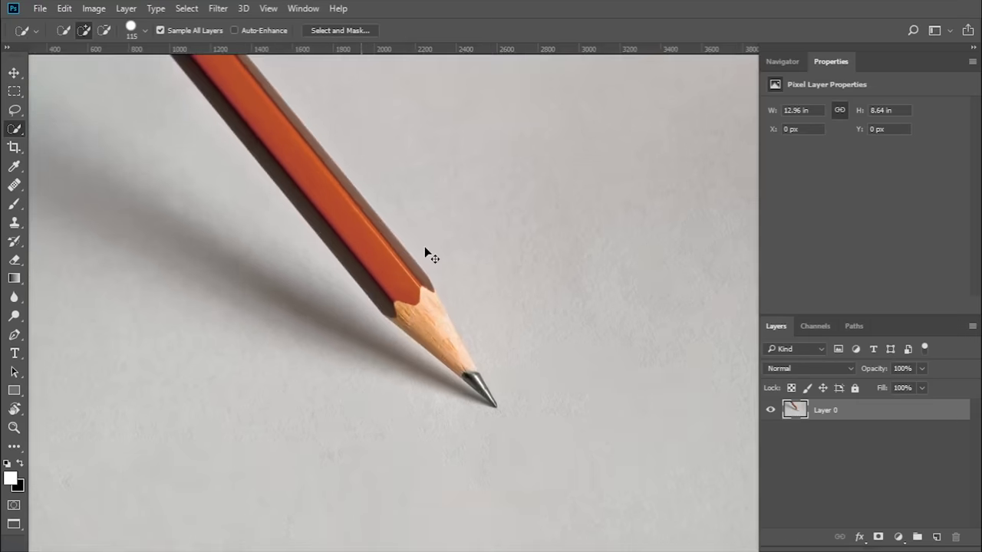
{"action": "left_click_drag", "start_coordinate": [473, 438], "coordinate": [421, 324]}
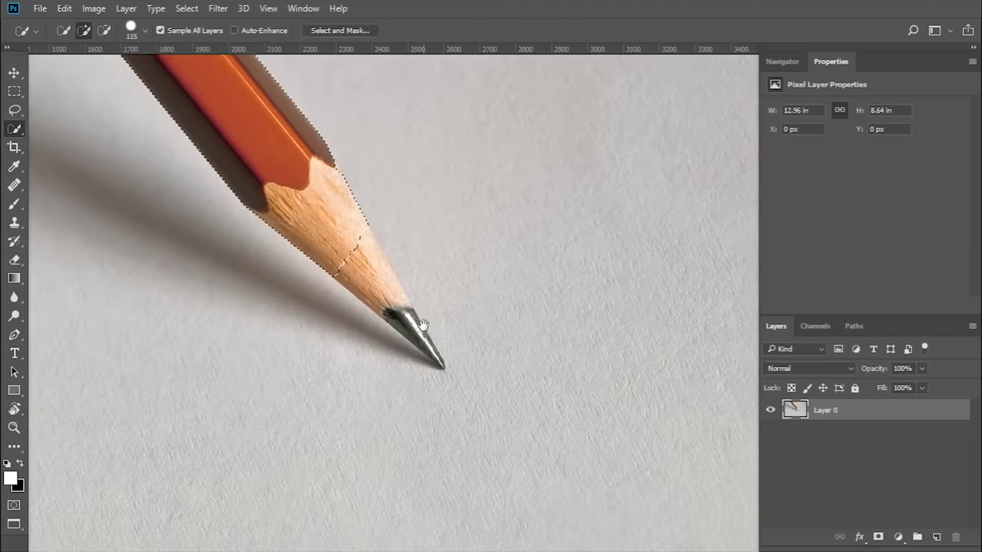
{"action": "right_click", "coordinate": [414, 342], "text": "alt"}
{"action": "left_click_drag", "start_coordinate": [344, 247], "coordinate": [412, 334]}
{"action": "key", "text": "ctrl+plus"}
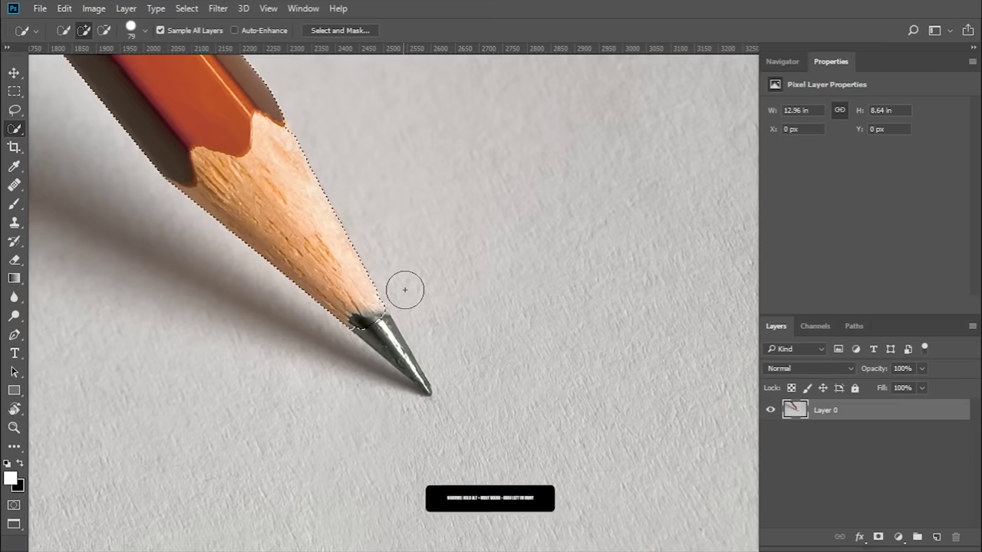
Reduce the brush size to 12 and add the graphite tip to the selection
{"action": "key", "text": "alt"}
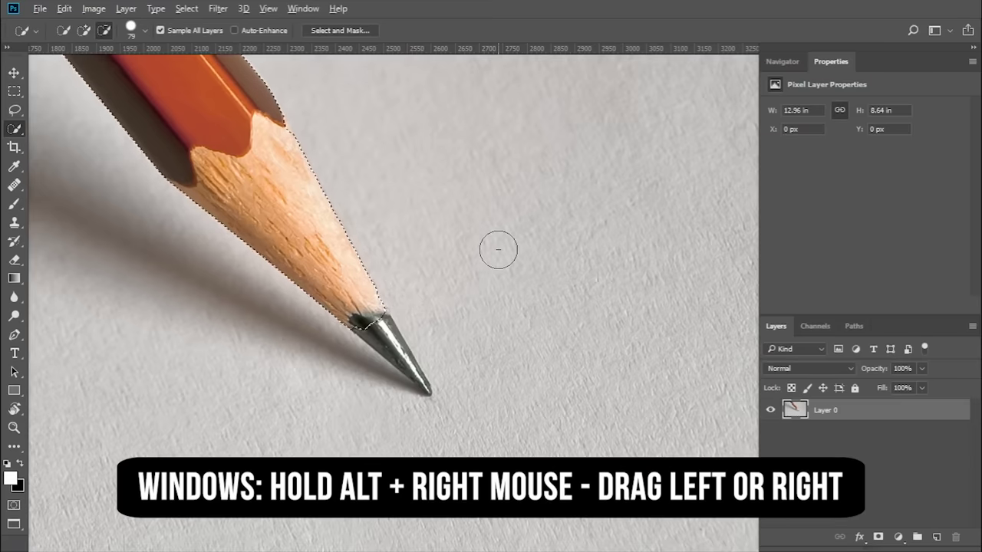
{"action": "mouse_move", "coordinate": [499, 249]}
{"action": "left_mouse_down"}
{"action": "mouse_move", "coordinate": [522, 247]}
{"action": "mouse_move", "coordinate": [461, 261]}
{"action": "left_mouse_up"}
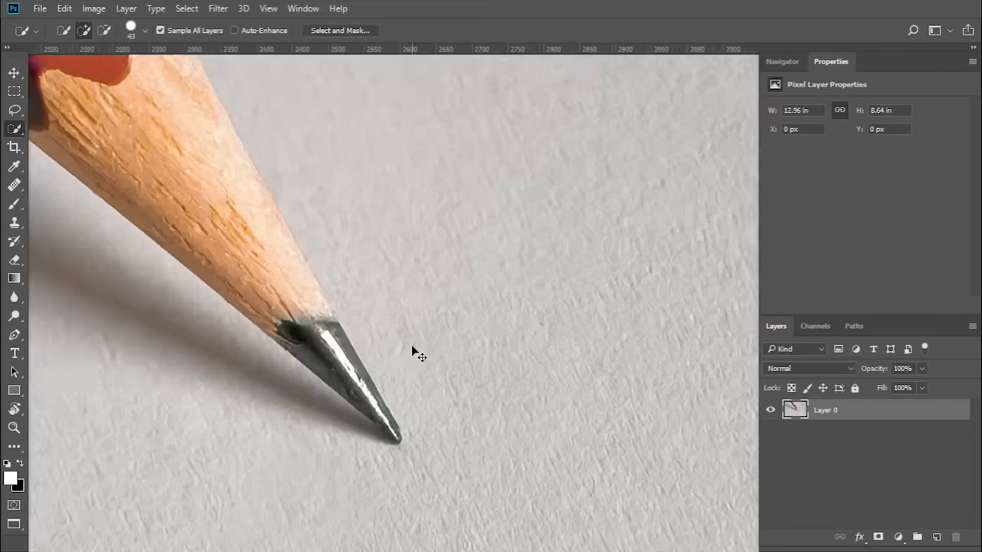
{"action": "key", "text": "ctrl+plus"}
{"action": "mouse_move", "coordinate": [257, 345]}
{"action": "left_mouse_down"}
{"action": "mouse_move", "coordinate": [425, 220]}
{"action": "mouse_move", "coordinate": [493, 228]}
{"action": "left_mouse_up"}
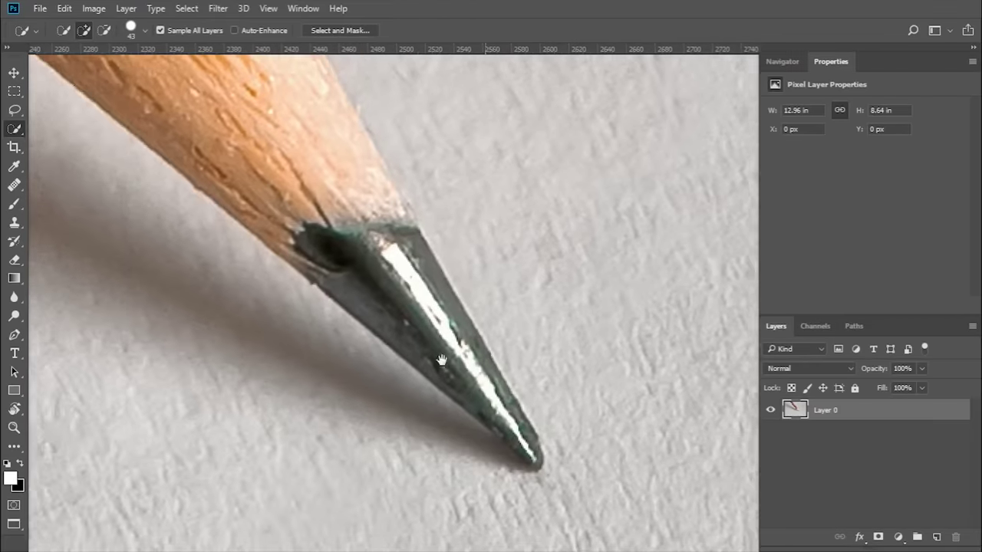
{"action": "left_click_drag", "start_coordinate": [441, 360], "coordinate": [445, 362]}
{"action": "left_click_drag", "start_coordinate": [455, 409], "coordinate": [419, 404]}
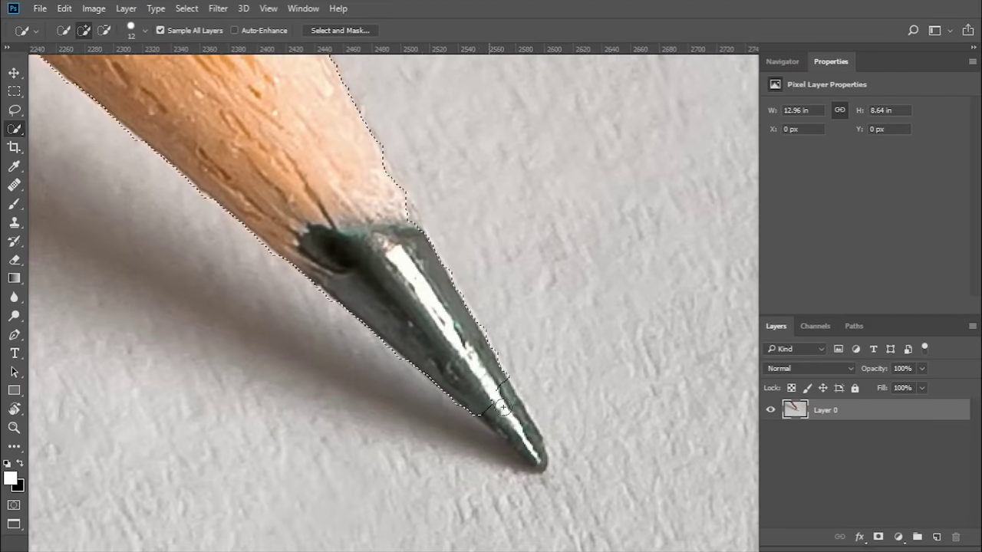
{"action": "mouse_move", "coordinate": [502, 406]}
{"action": "left_mouse_down"}
{"action": "mouse_move", "coordinate": [500, 429]}
{"action": "mouse_move", "coordinate": [522, 448]}
{"action": "mouse_move", "coordinate": [504, 402]}
{"action": "left_mouse_up"}
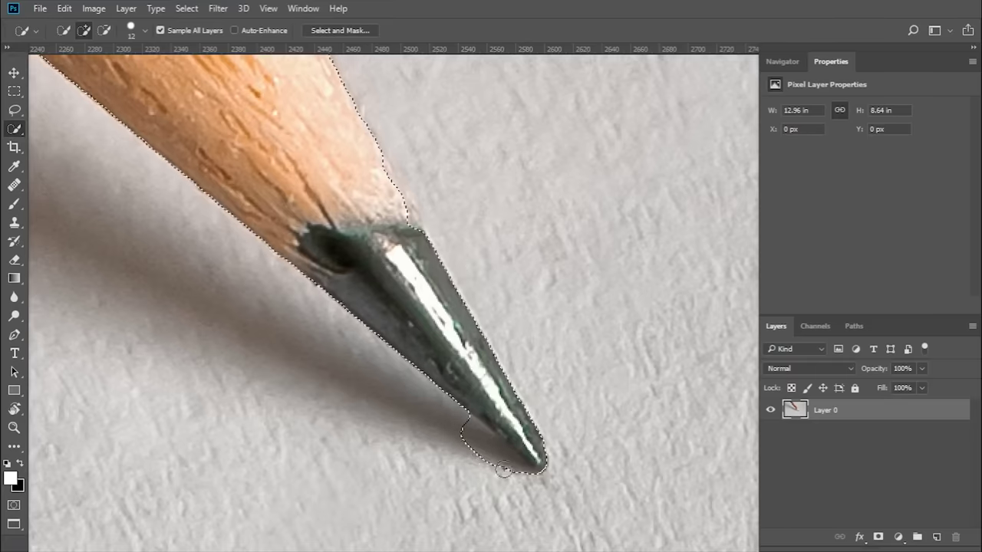
{"action": "left_click_drag", "start_coordinate": [510, 474], "coordinate": [516, 421]}
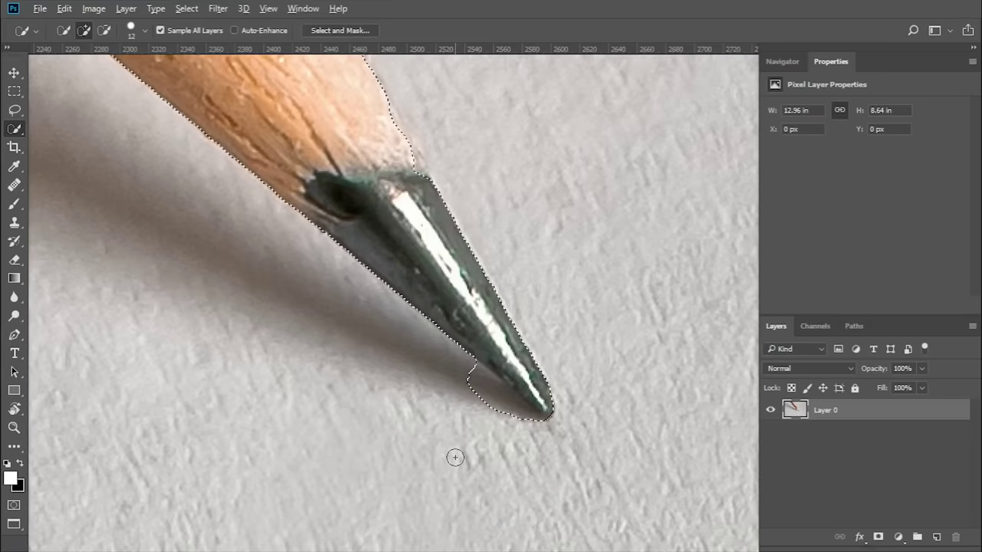
Subtract the shadow beside the graphite tip from the selection and add the clipped end of the point back
{"action": "key", "text": "alt"}
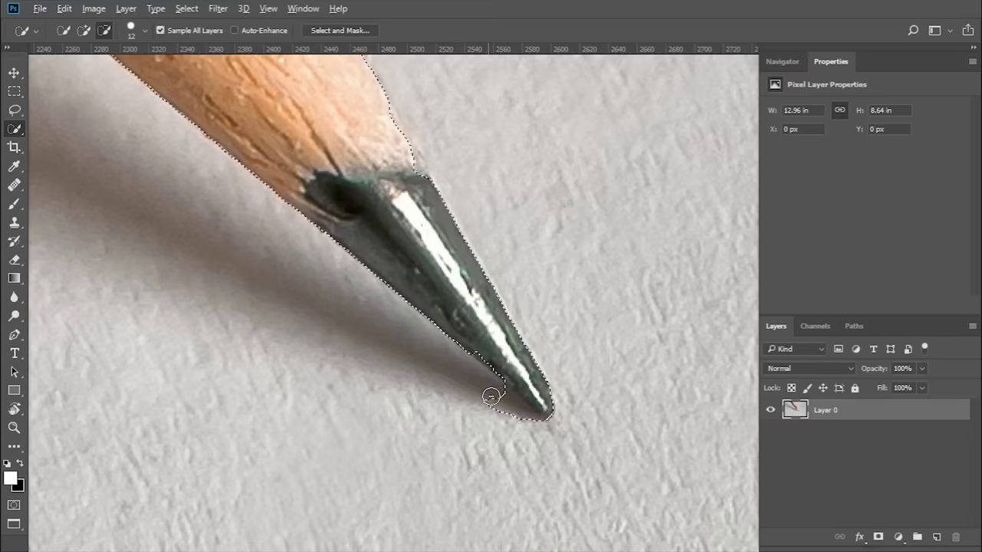
{"action": "mouse_move", "coordinate": [525, 417]}
{"action": "left_mouse_down"}
{"action": "mouse_move", "coordinate": [529, 425]}
{"action": "mouse_move", "coordinate": [503, 394]}
{"action": "left_mouse_up"}
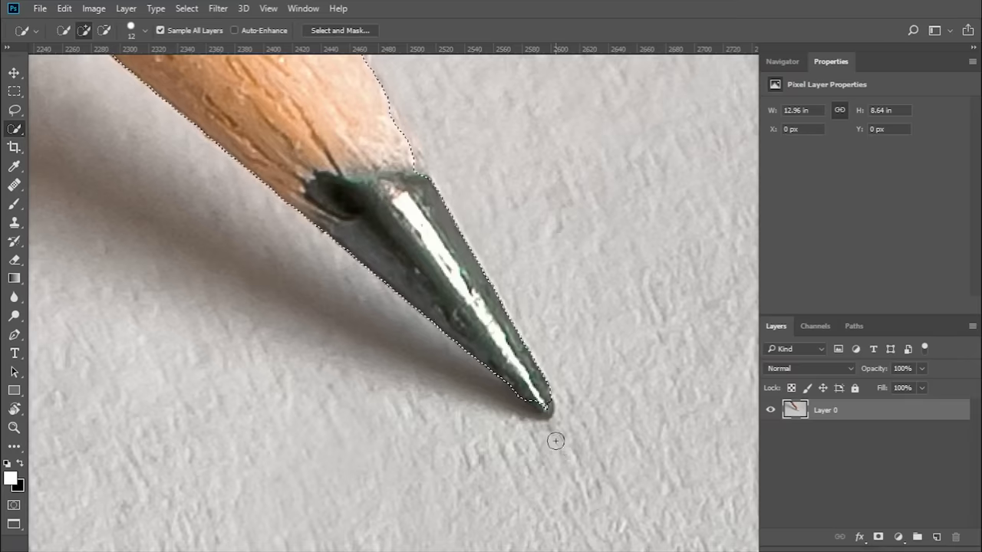
{"action": "mouse_move", "coordinate": [543, 411]}
{"action": "left_mouse_down"}
{"action": "mouse_move", "coordinate": [471, 381]}
{"action": "mouse_move", "coordinate": [514, 423]}
{"action": "left_mouse_up"}
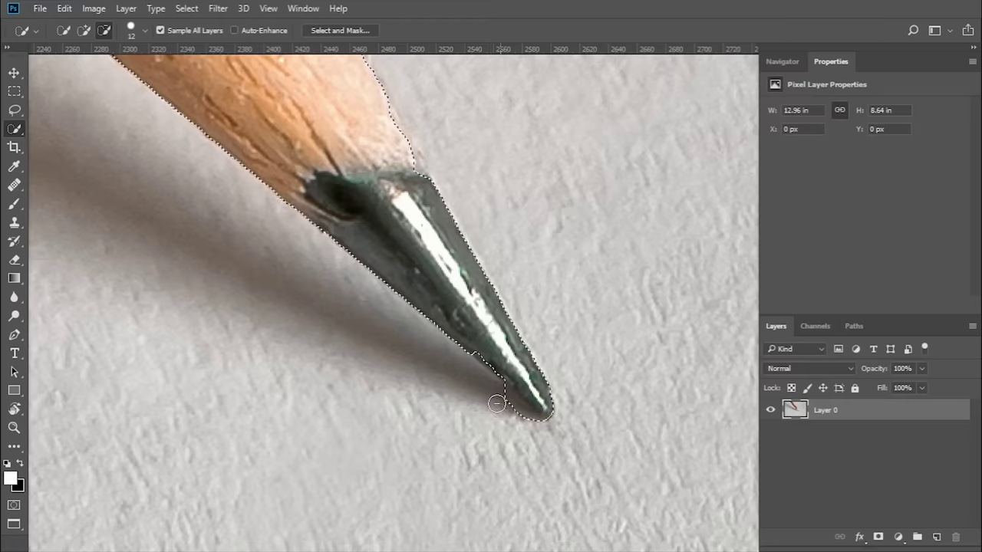
{"action": "key", "text": "ctrl+d"}
{"action": "left_click_drag", "start_coordinate": [538, 395], "coordinate": [535, 383]}
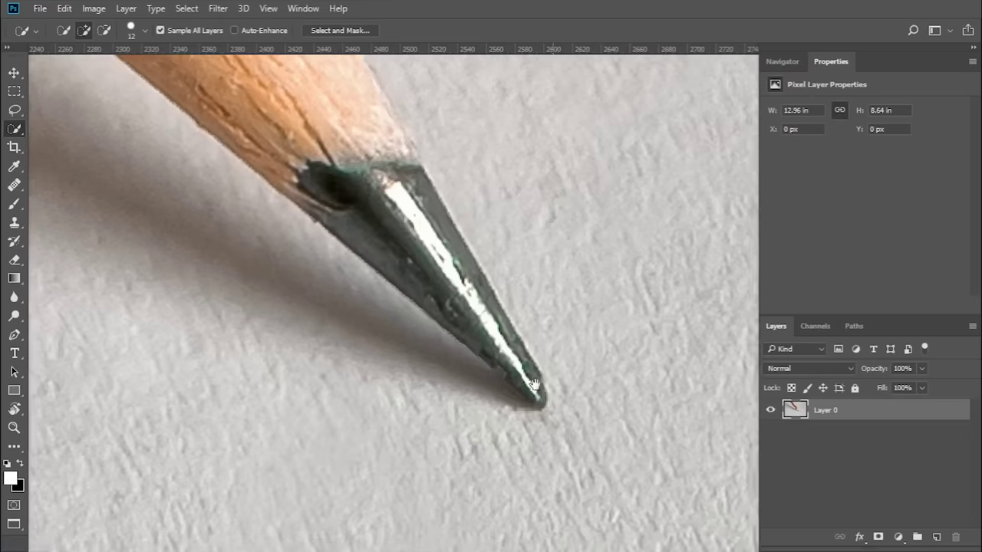
{"action": "key", "text": "ctrl+z"}
Trim the remaining shadow from the selection around the graphite point with brush size 11
{"action": "key", "text": "ctrl+plus"}
{"action": "key", "text": "ctrl+plus"}
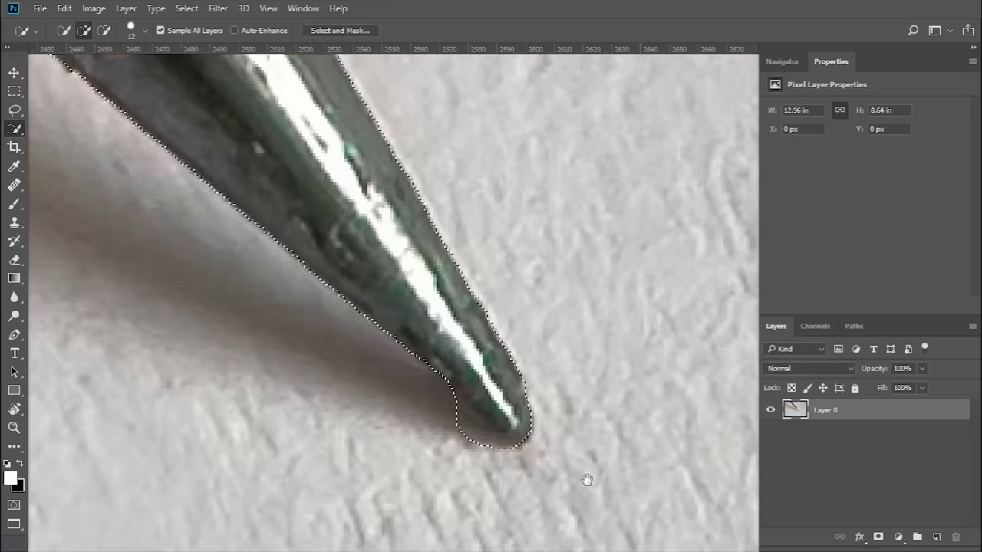
{"action": "left_click_drag", "start_coordinate": [555, 470], "coordinate": [532, 427]}
{"action": "right_click", "coordinate": [448, 425], "text": "alt"}
{"action": "left_click_drag", "start_coordinate": [422, 381], "coordinate": [432, 393]}
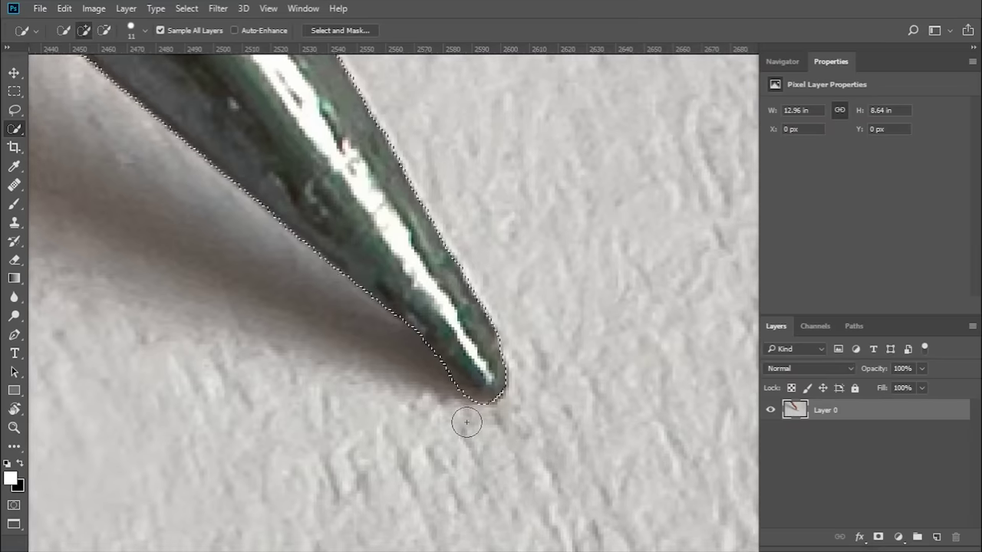
{"action": "left_click", "coordinate": [434, 416], "text": "alt"}
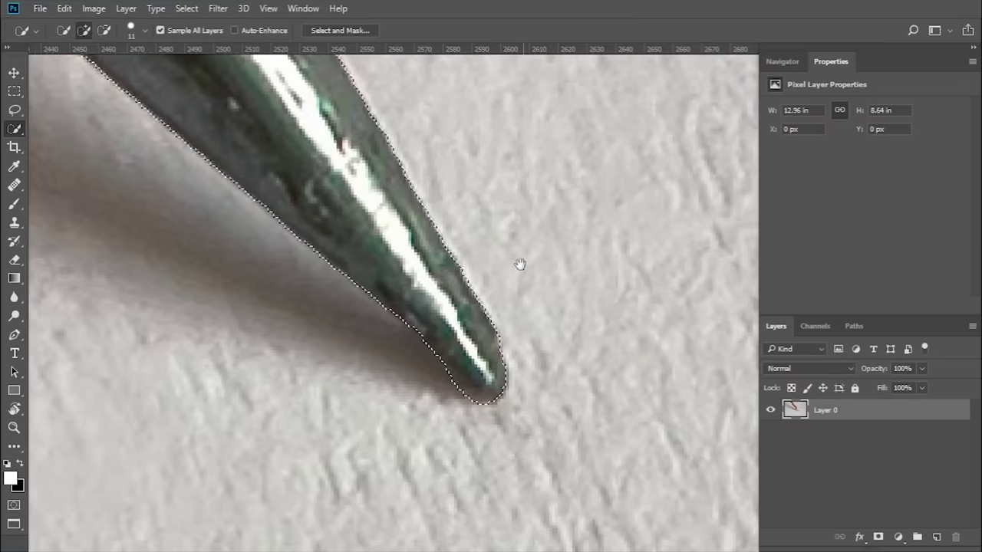
Refine the selection along the wood's edge just above the graphite with brush size 7
{"action": "mouse_move", "coordinate": [460, 193]}
{"action": "left_mouse_down"}
{"action": "mouse_move", "coordinate": [445, 28]}
{"action": "mouse_move", "coordinate": [479, 153]}
{"action": "mouse_move", "coordinate": [561, 311]}
{"action": "left_mouse_up"}
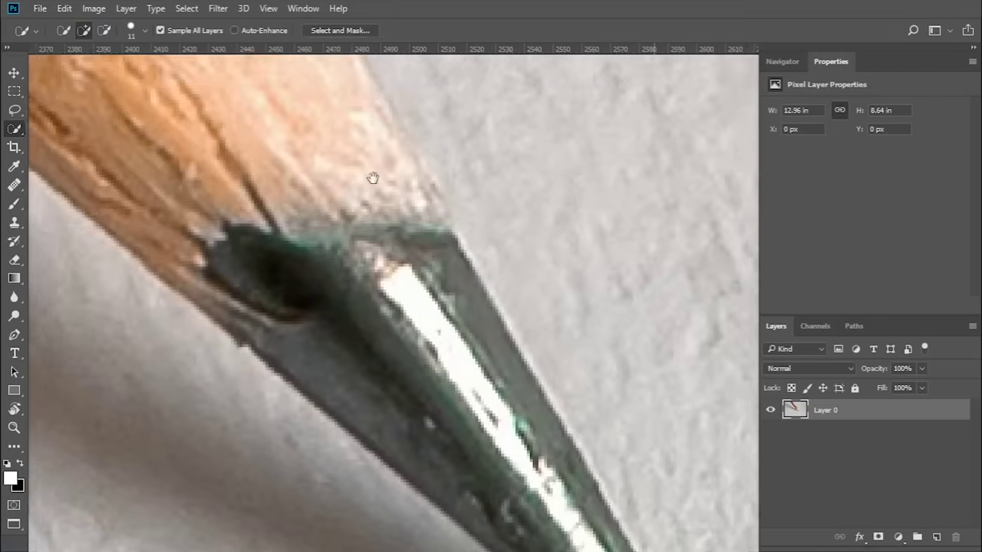
{"action": "mouse_move", "coordinate": [372, 179]}
{"action": "left_mouse_down"}
{"action": "mouse_move", "coordinate": [430, 327]}
{"action": "mouse_move", "coordinate": [442, 332]}
{"action": "left_mouse_up"}
{"action": "key", "text": "["}
{"action": "key", "text": "["}
{"action": "key", "text": "["}
{"action": "key", "text": "["}
{"action": "mouse_move", "coordinate": [434, 294]}
{"action": "left_mouse_down"}
{"action": "mouse_move", "coordinate": [440, 283]}
{"action": "mouse_move", "coordinate": [449, 305]}
{"action": "left_mouse_up"}
{"action": "left_click", "coordinate": [486, 369]}
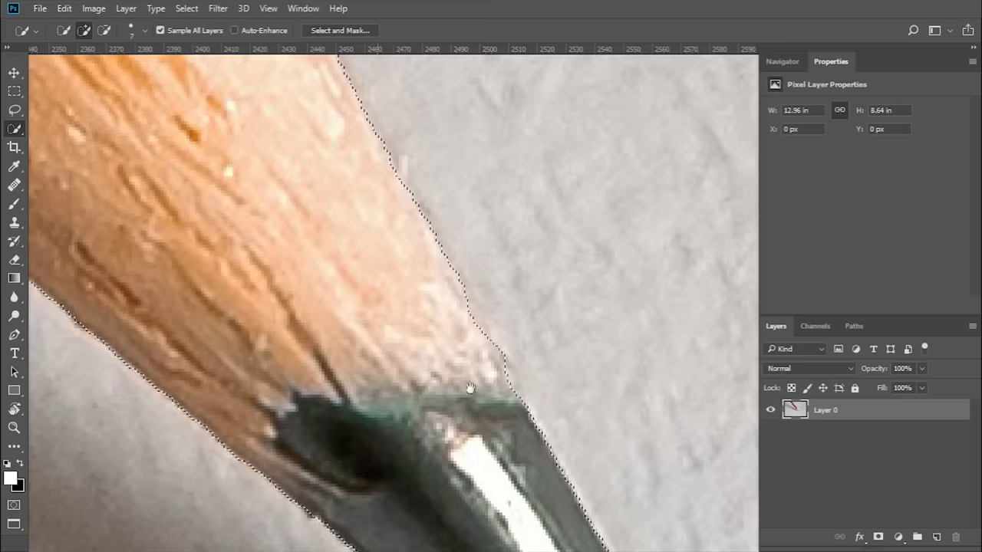
{"action": "mouse_move", "coordinate": [273, 85]}
{"action": "left_mouse_down"}
{"action": "mouse_move", "coordinate": [412, 330]}
{"action": "mouse_move", "coordinate": [548, 509]}
{"action": "left_mouse_up"}
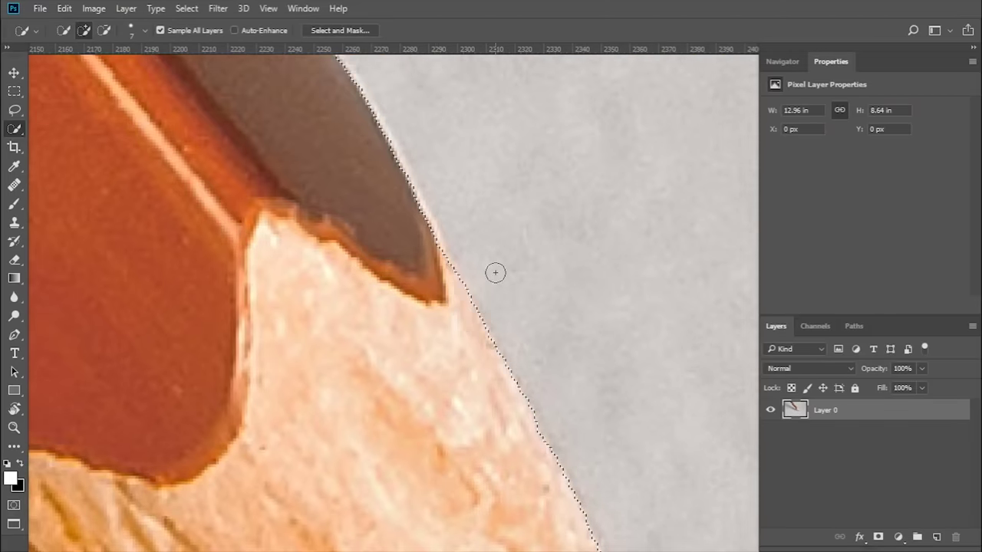
Add a layer mask to Layer 0 from the pencil selection to hide the paper background
{"action": "key", "text": "ctrl+0"}
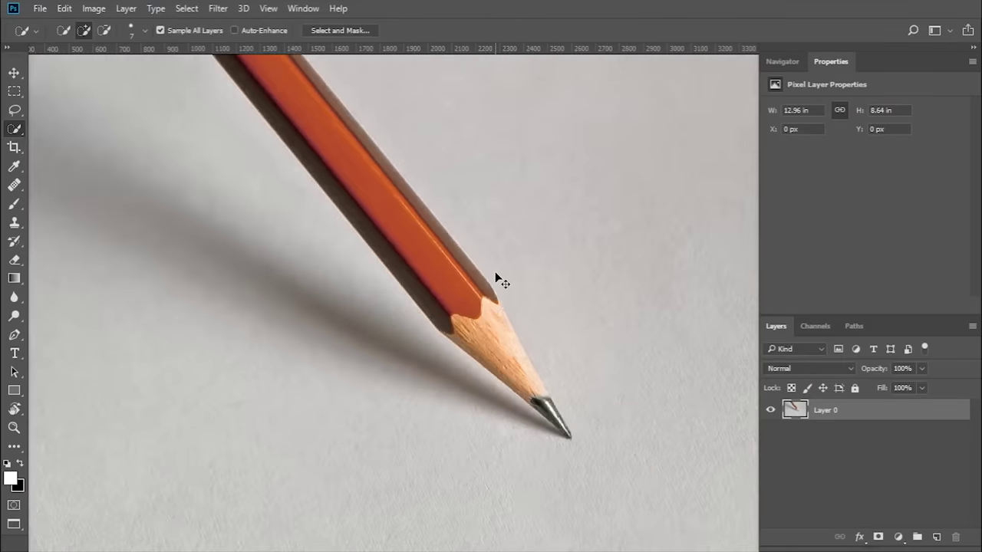
{"action": "scroll", "coordinate": [495, 274], "scroll_direction": "down", "scroll_amount": 3}
{"action": "scroll", "coordinate": [495, 272], "scroll_direction": "up", "scroll_amount": 1}
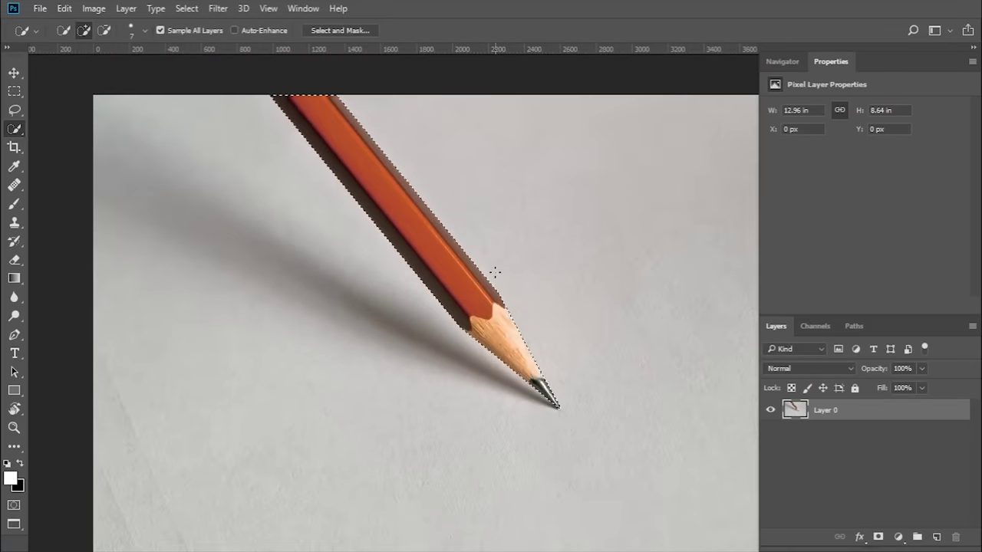
{"action": "left_click_drag", "start_coordinate": [600, 307], "coordinate": [574, 299]}
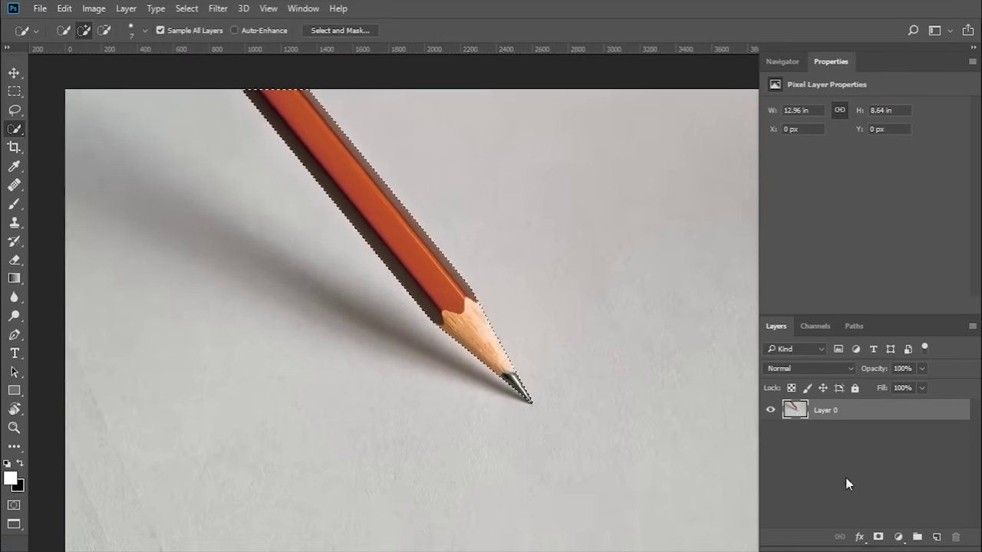
{"action": "left_click", "coordinate": [878, 536]}
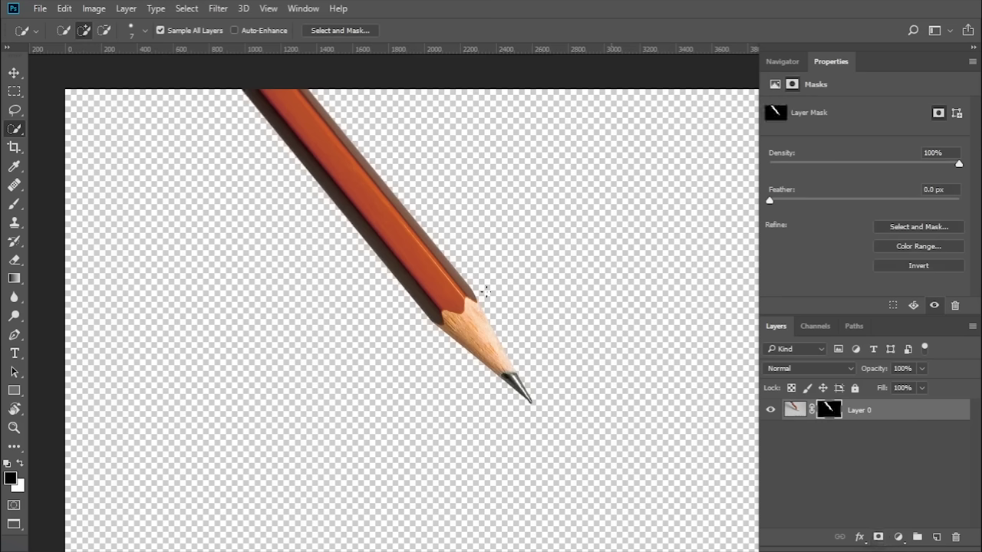
Add a black (000000) Solid Color fill layer and place it below Layer 0
{"action": "left_click", "coordinate": [898, 538]}
{"action": "left_click", "coordinate": [885, 230]}
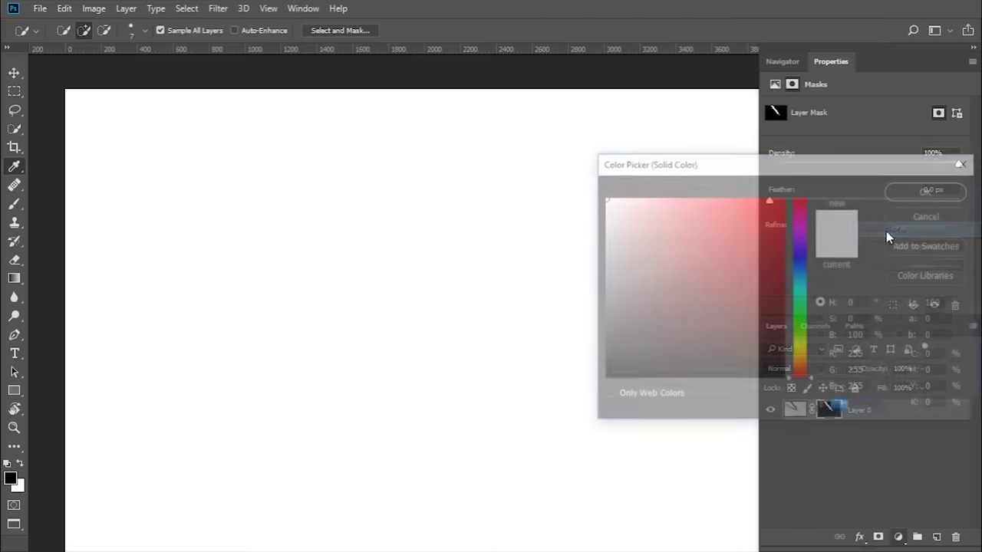
{"action": "left_click", "coordinate": [608, 379]}
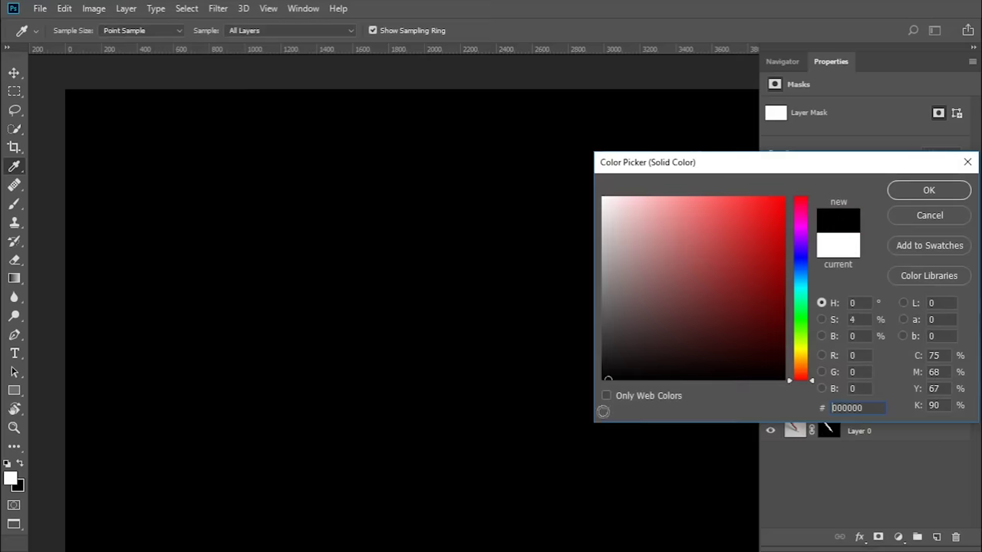
{"action": "left_click", "coordinate": [919, 191]}
{"action": "left_click_drag", "start_coordinate": [890, 409], "coordinate": [906, 445]}
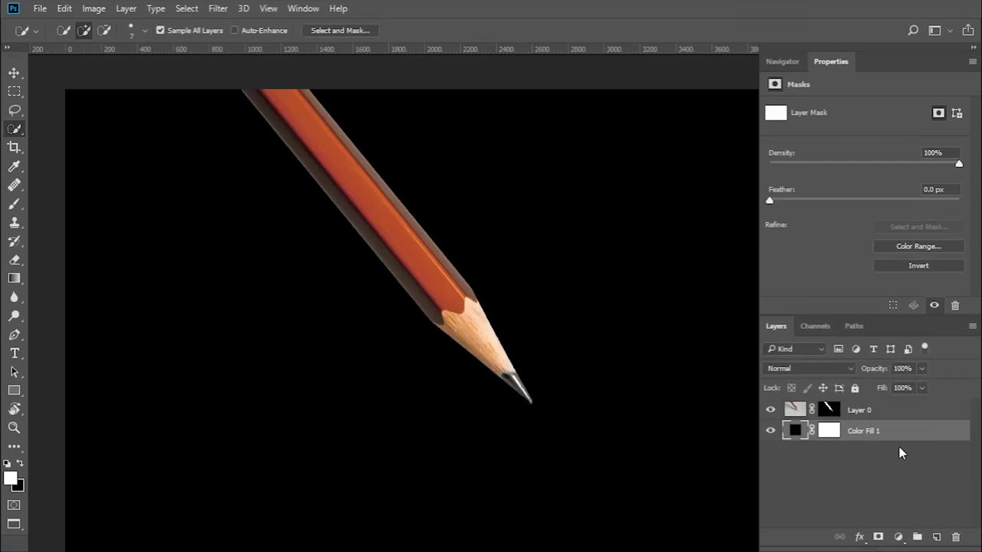
Examine the cut-out's edges against the black background, from the sharpened wood down to the graphite tip
{"action": "key", "text": "ctrl+plus"}
{"action": "key", "text": "ctrl+plus"}
{"action": "key", "text": "ctrl+plus"}
{"action": "key", "text": "ctrl+plus"}
{"action": "key", "text": "ctrl+plus"}
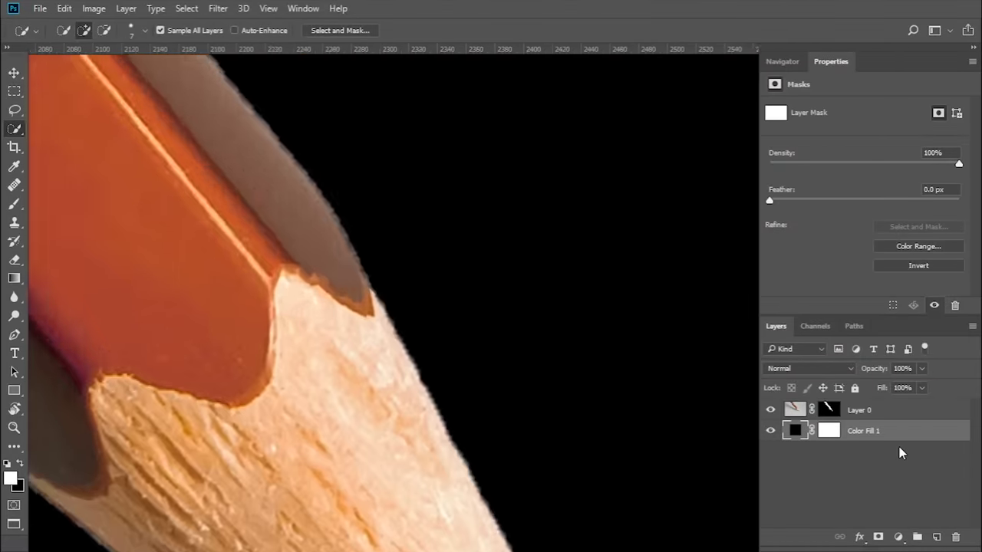
{"action": "left_click_drag", "start_coordinate": [559, 500], "coordinate": [526, 274]}
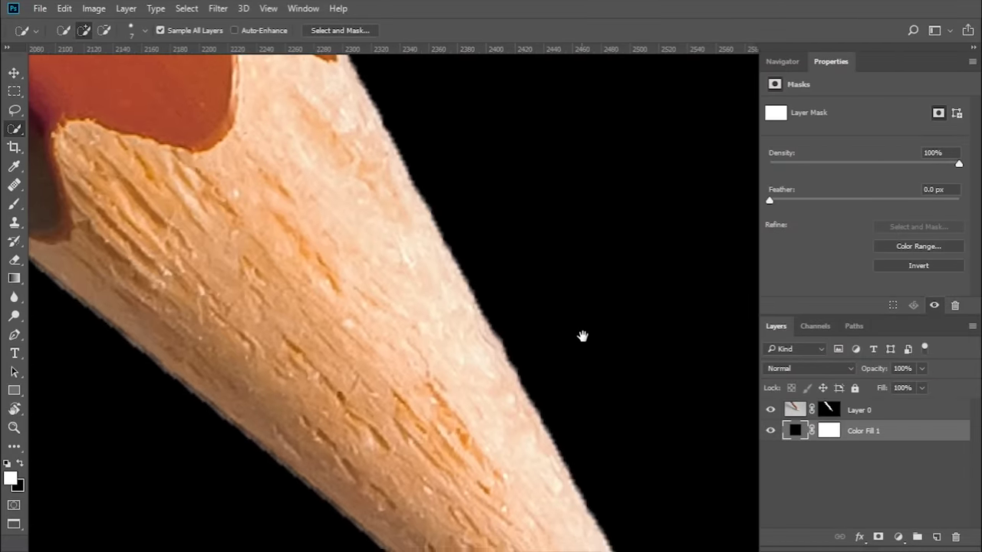
{"action": "left_click_drag", "start_coordinate": [624, 399], "coordinate": [605, 320]}
{"action": "left_click_drag", "start_coordinate": [531, 326], "coordinate": [469, 254]}
{"action": "left_click_drag", "start_coordinate": [552, 379], "coordinate": [513, 302]}
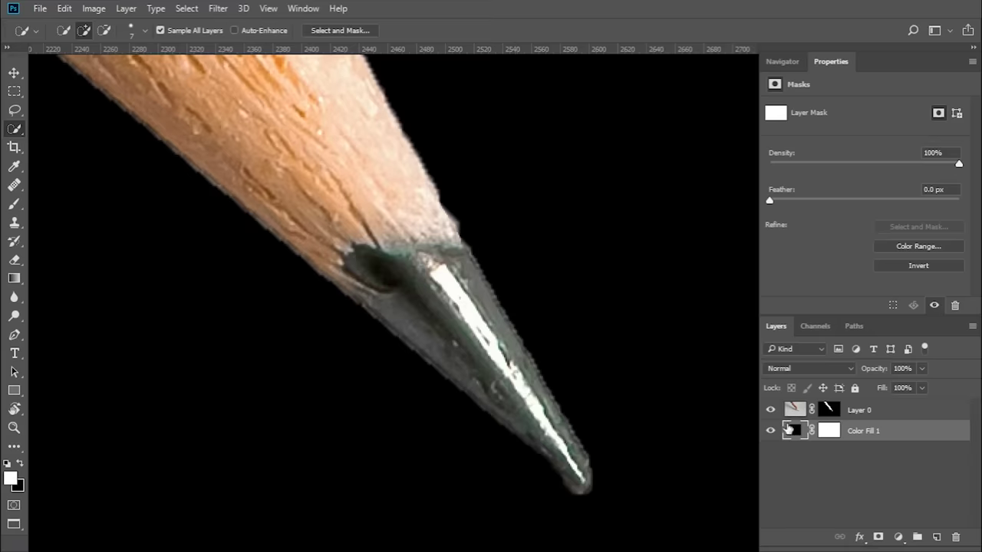
Make Layer 0's mask active so its mask properties can be edited
{"action": "left_click", "coordinate": [828, 410]}
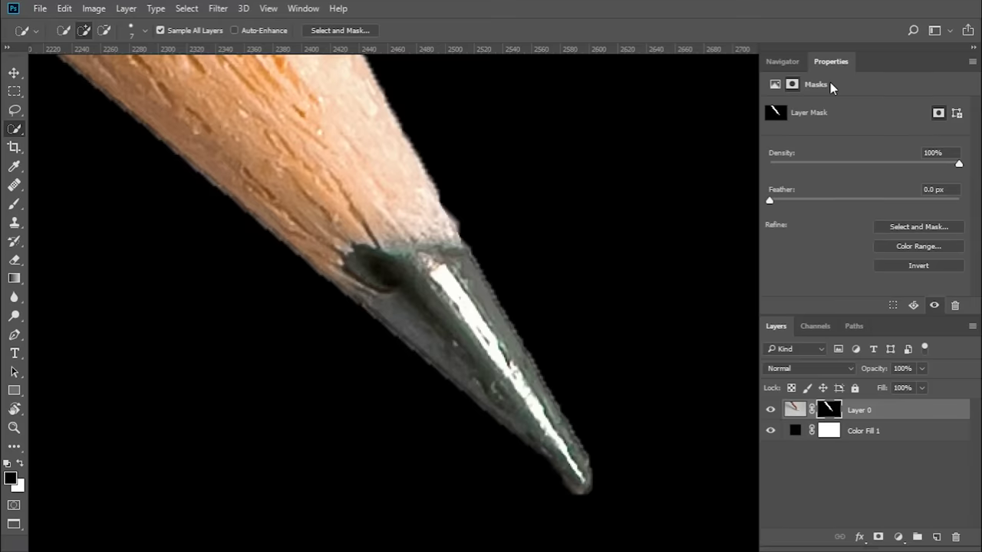
{"action": "left_click", "coordinate": [305, 9]}
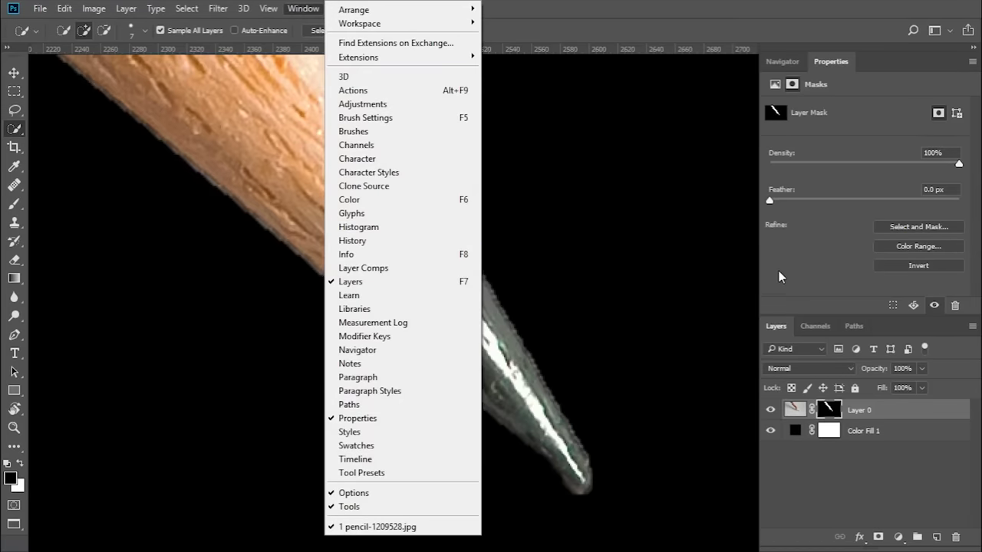
{"action": "left_click", "coordinate": [798, 265]}
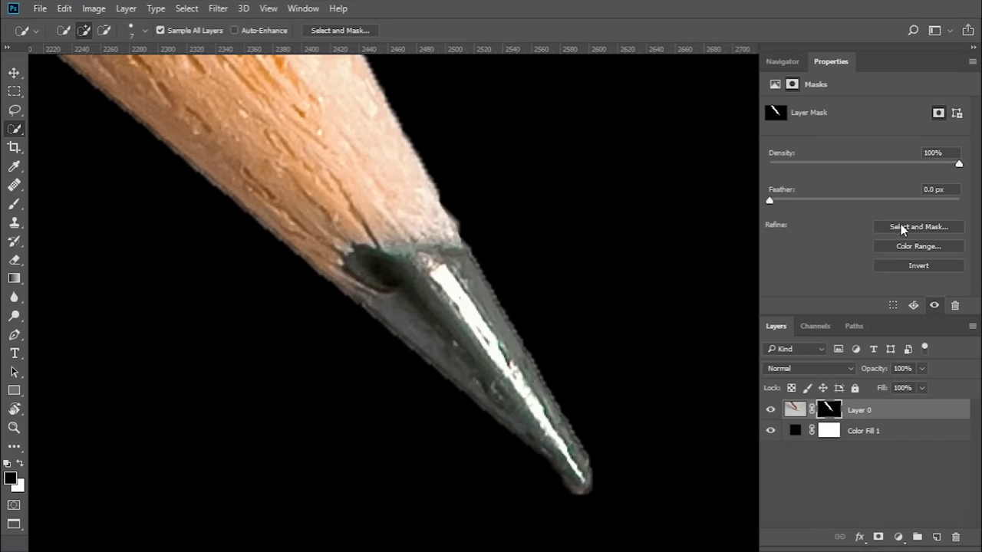
Open Select and Mask for Layer 0's mask and set Smooth to 8 to even out the jagged pencil edges
{"action": "left_click", "coordinate": [339, 30]}
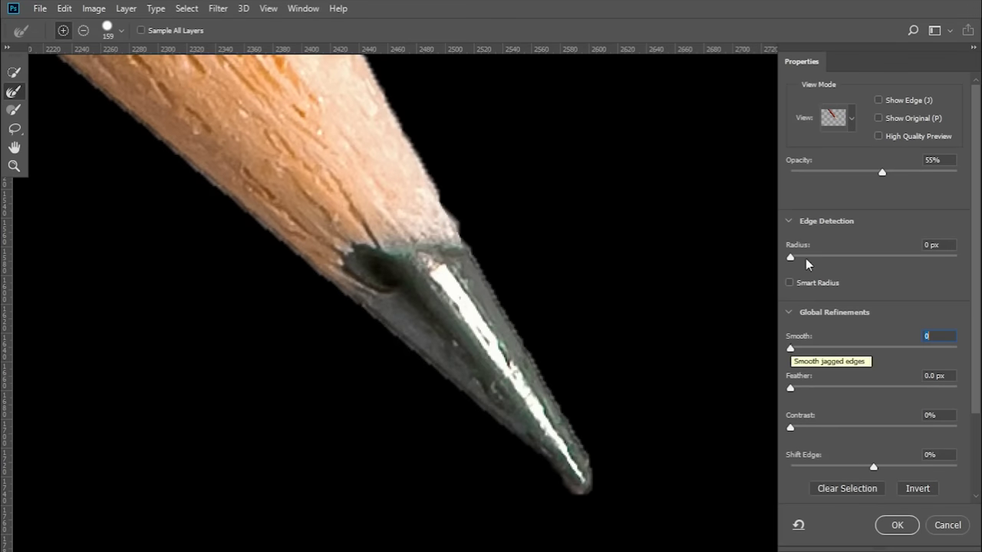
{"action": "left_click_drag", "start_coordinate": [401, 191], "coordinate": [441, 243]}
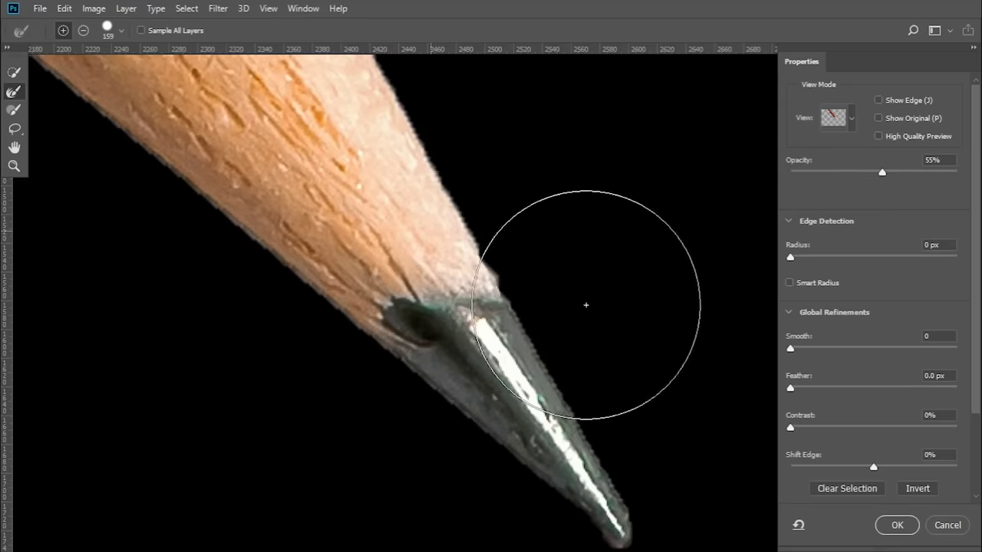
{"action": "left_click", "coordinate": [800, 350]}
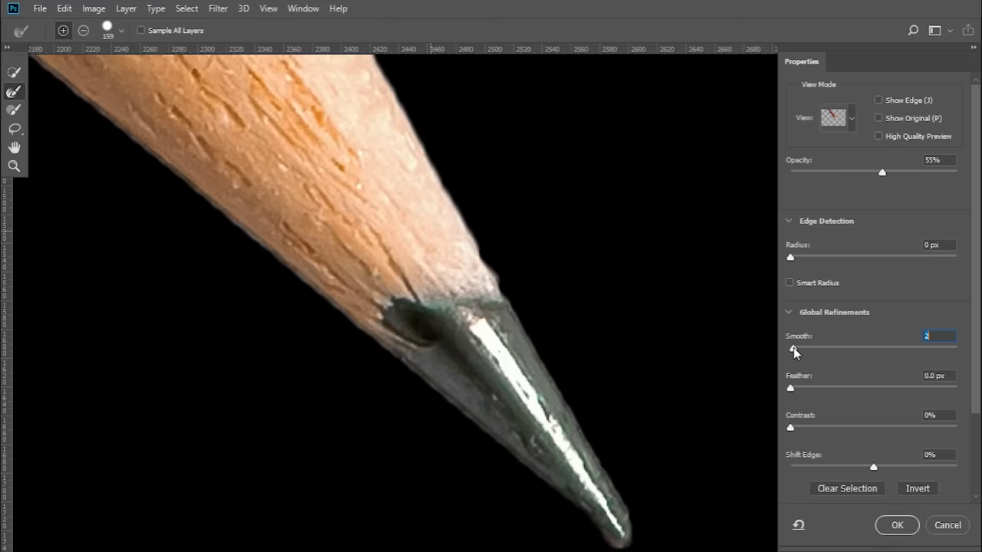
{"action": "left_click_drag", "start_coordinate": [508, 323], "coordinate": [508, 397]}
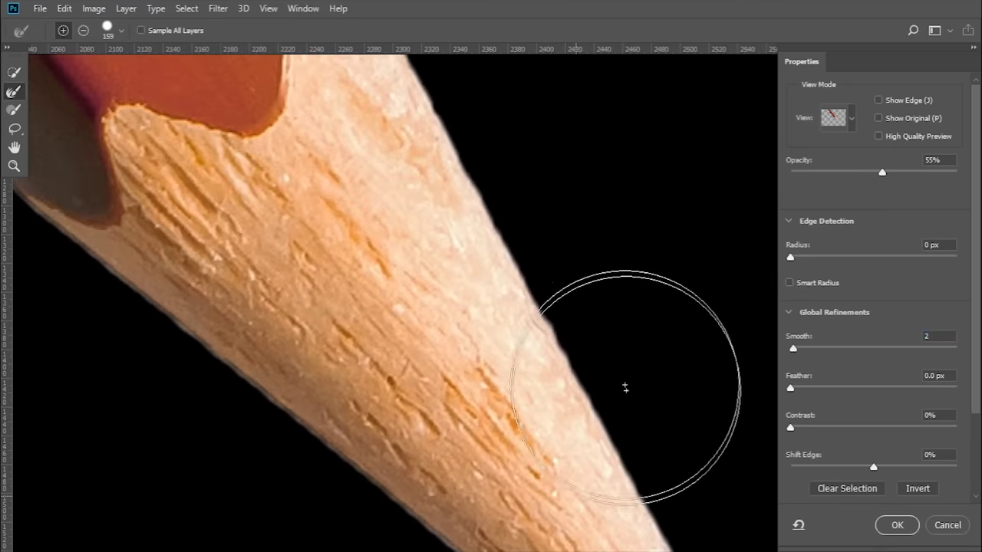
{"action": "left_click_drag", "start_coordinate": [559, 339], "coordinate": [480, 231]}
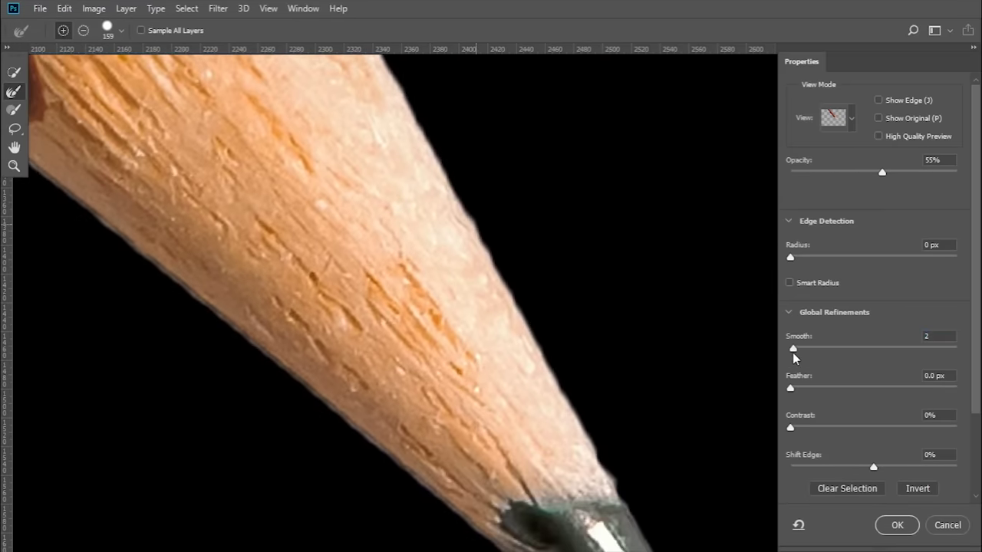
{"action": "left_click_drag", "start_coordinate": [791, 350], "coordinate": [801, 353]}
{"action": "left_click_drag", "start_coordinate": [486, 351], "coordinate": [435, 264]}
{"action": "left_click", "coordinate": [14, 91]}
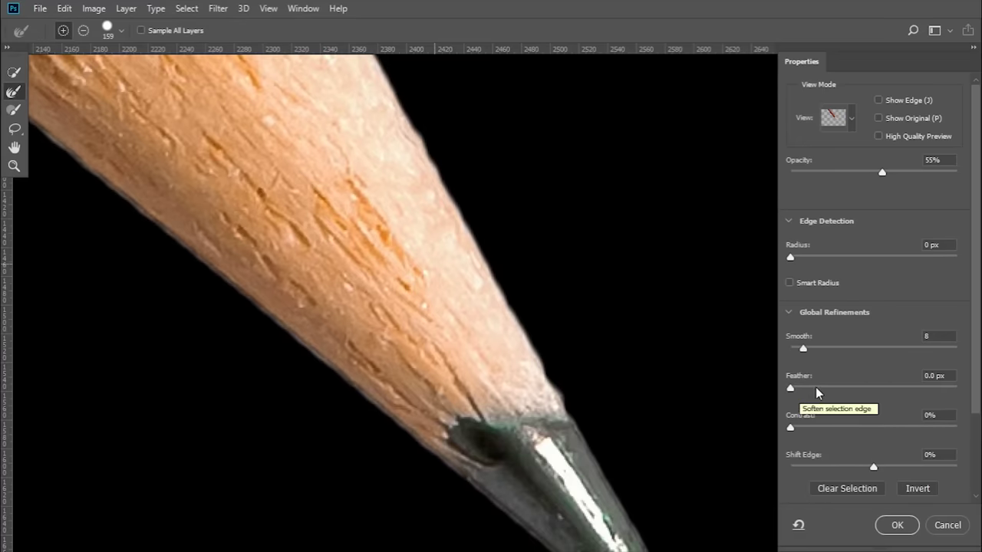
Set the mask edge's Feather to 7.0 px and check the softened outline along the wood and graphite tip
{"action": "left_click_drag", "start_coordinate": [791, 389], "coordinate": [798, 392]}
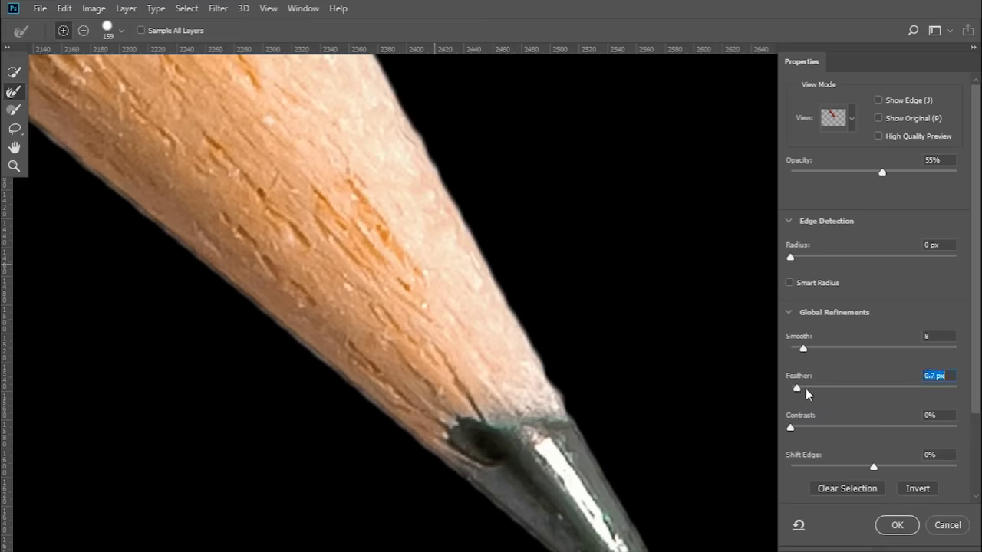
{"action": "left_click_drag", "start_coordinate": [549, 372], "coordinate": [523, 311]}
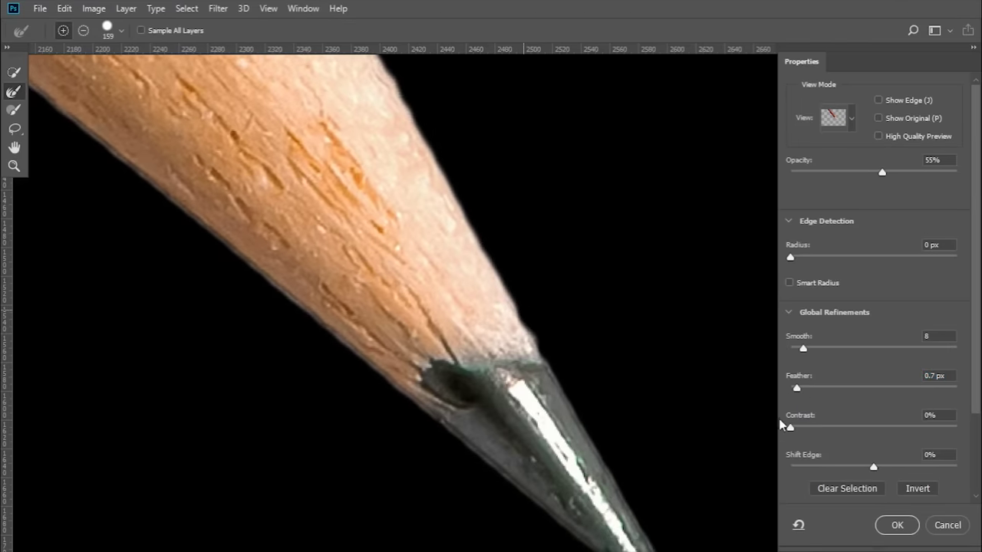
{"action": "left_click_drag", "start_coordinate": [797, 388], "coordinate": [823, 391]}
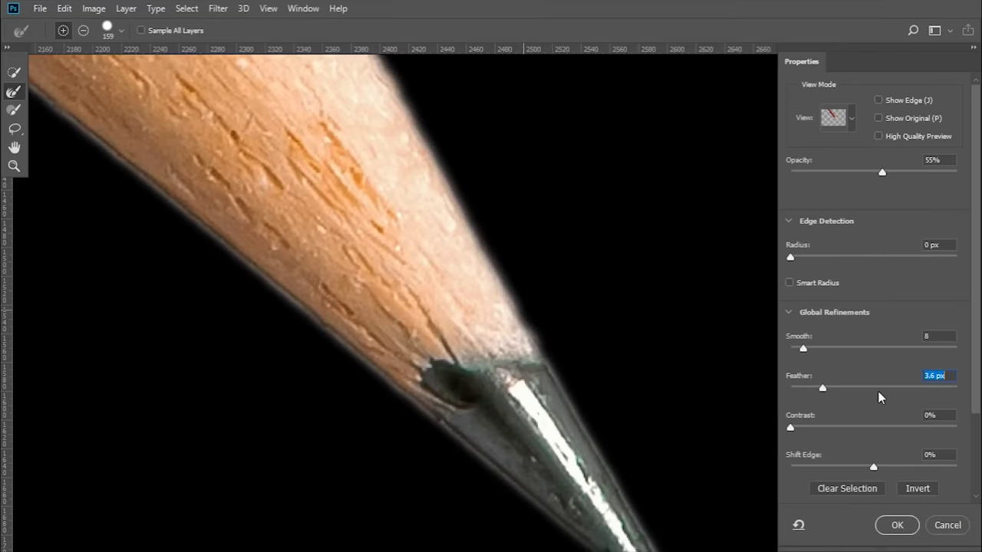
{"action": "left_click_drag", "start_coordinate": [833, 392], "coordinate": [845, 390]}
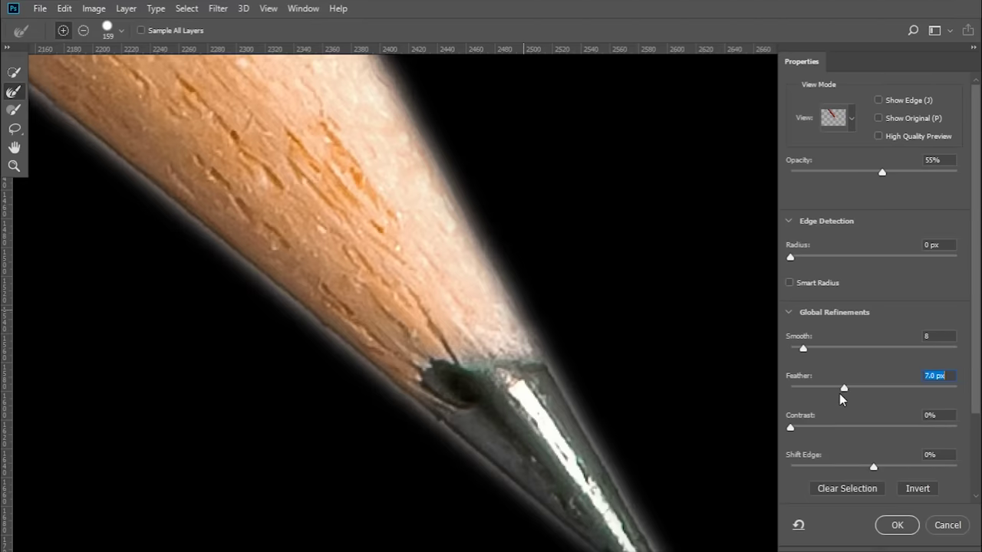
{"action": "mouse_move", "coordinate": [279, 170]}
{"action": "left_mouse_down"}
{"action": "mouse_move", "coordinate": [461, 243]}
{"action": "mouse_move", "coordinate": [454, 240]}
{"action": "left_mouse_up"}
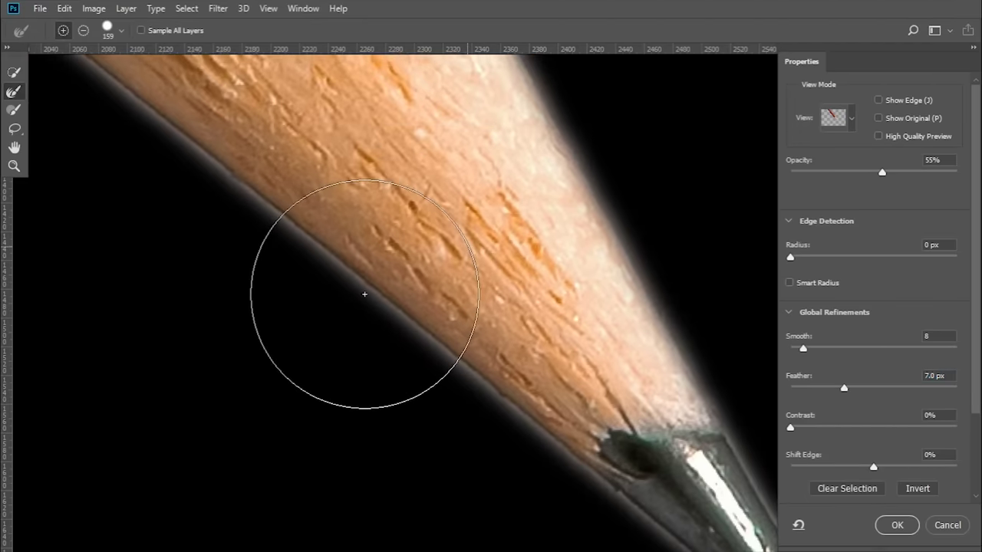
{"action": "left_click_drag", "start_coordinate": [396, 260], "coordinate": [480, 388]}
{"action": "mouse_move", "coordinate": [567, 430]}
{"action": "left_mouse_down"}
{"action": "mouse_move", "coordinate": [382, 237]}
{"action": "mouse_move", "coordinate": [337, 210]}
{"action": "left_mouse_up"}
{"action": "left_click_drag", "start_coordinate": [486, 361], "coordinate": [418, 271]}
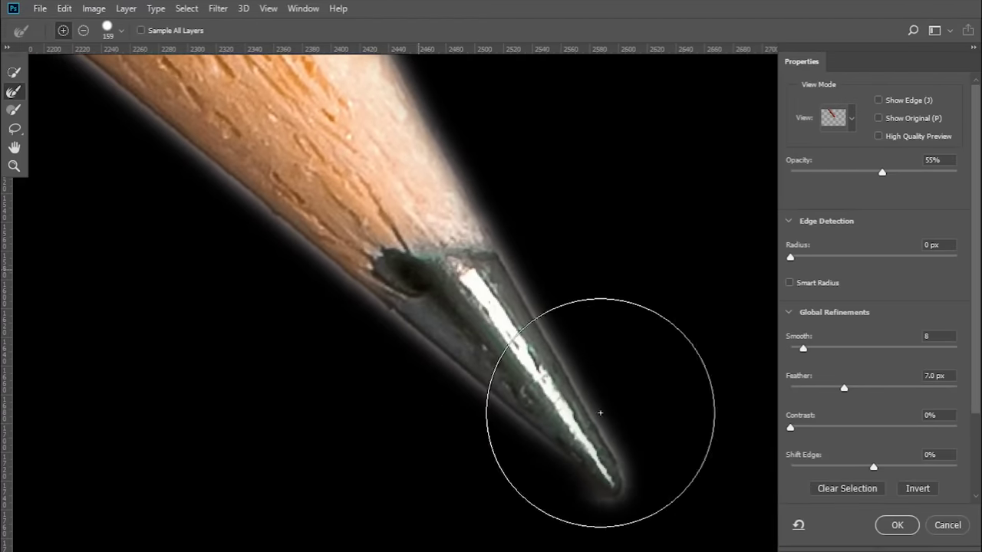
Set the mask edge's Contrast to 72% and Shift Edge to -3%, and apply the refinement
{"action": "left_click", "coordinate": [802, 428]}
{"action": "left_click_drag", "start_coordinate": [815, 432], "coordinate": [887, 433]}
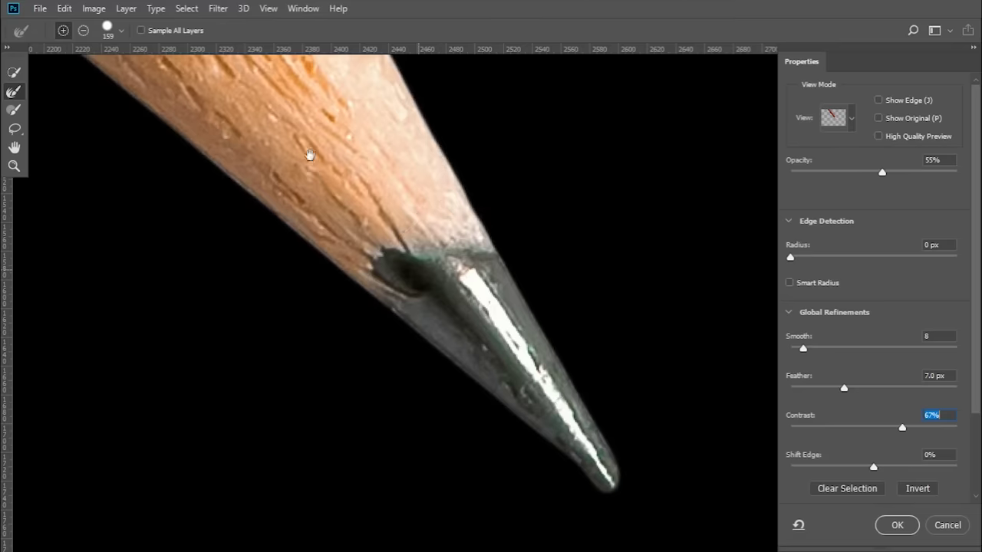
{"action": "mouse_move", "coordinate": [307, 153]}
{"action": "left_mouse_down"}
{"action": "mouse_move", "coordinate": [532, 345]}
{"action": "mouse_move", "coordinate": [565, 357]}
{"action": "mouse_move", "coordinate": [536, 297]}
{"action": "mouse_move", "coordinate": [404, 208]}
{"action": "left_mouse_up"}
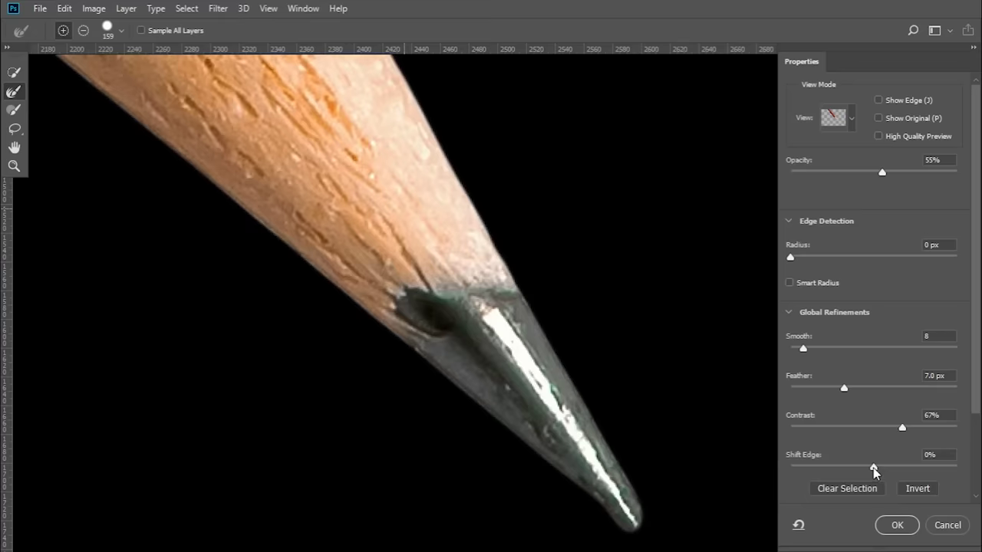
{"action": "left_click_drag", "start_coordinate": [873, 467], "coordinate": [872, 467]}
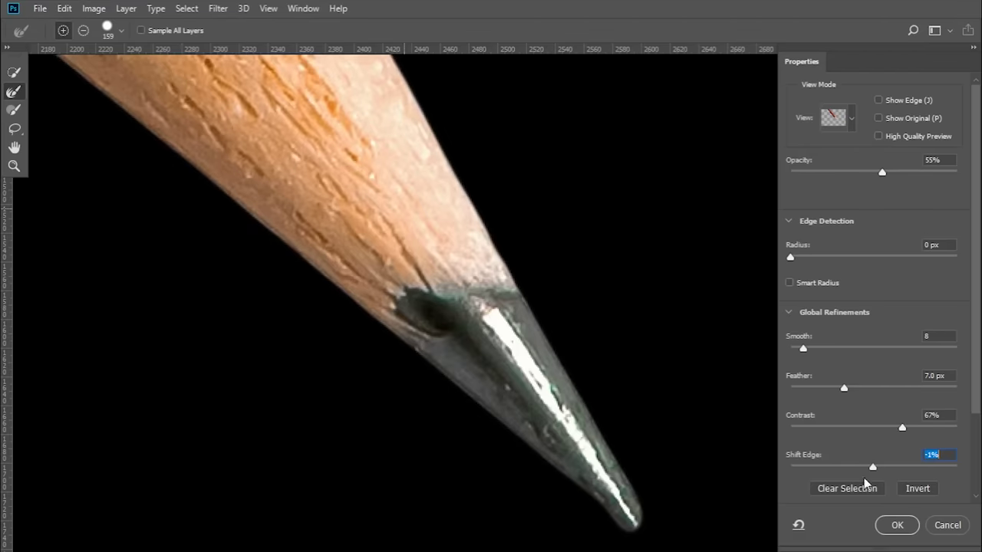
{"action": "left_click_drag", "start_coordinate": [872, 468], "coordinate": [871, 468]}
{"action": "left_click_drag", "start_coordinate": [901, 428], "coordinate": [912, 431]}
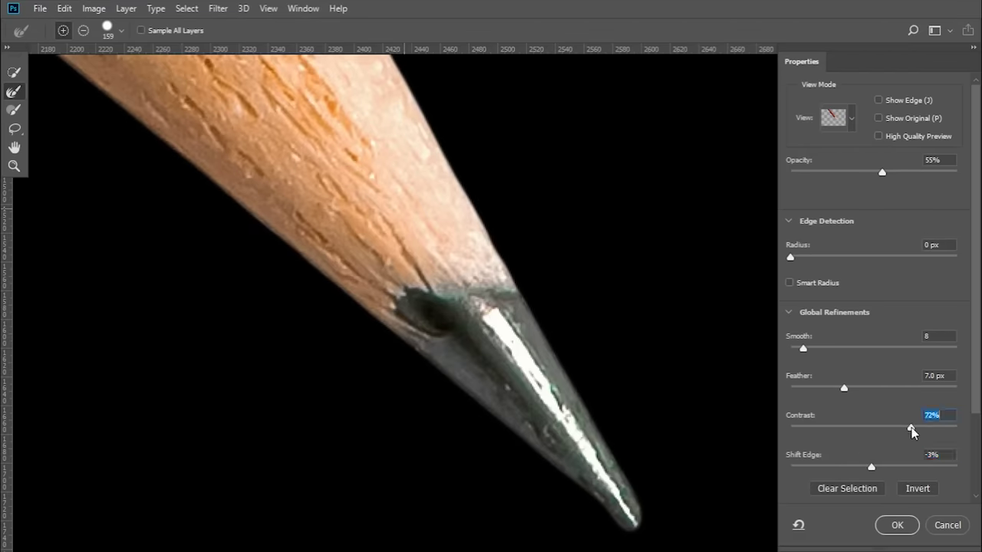
{"action": "left_click_drag", "start_coordinate": [625, 393], "coordinate": [552, 309]}
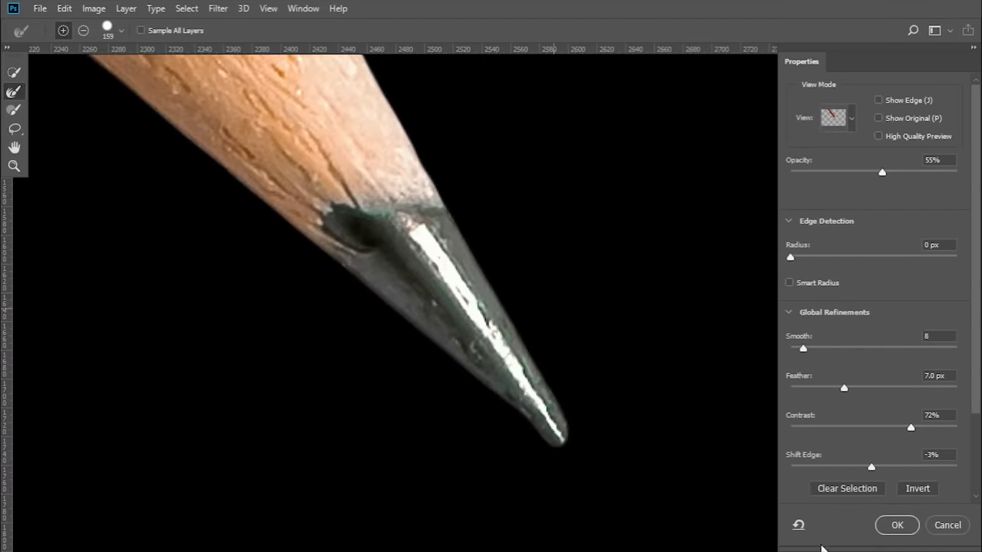
{"action": "left_click", "coordinate": [897, 526]}
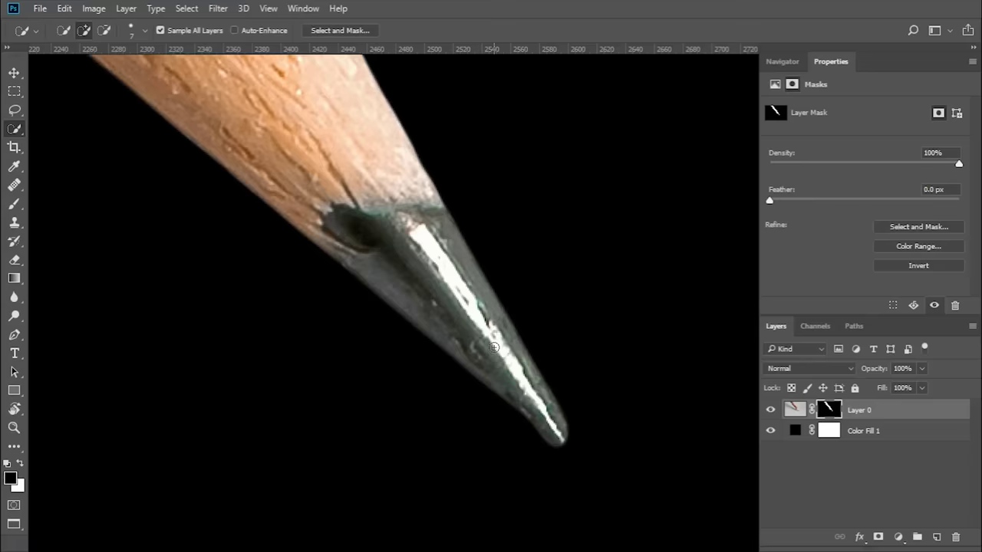
Set up the Brush tool at 4 px and inspect Layer 0's mask on its own around the graphite tip
{"action": "key", "text": "ctrl+minus"}
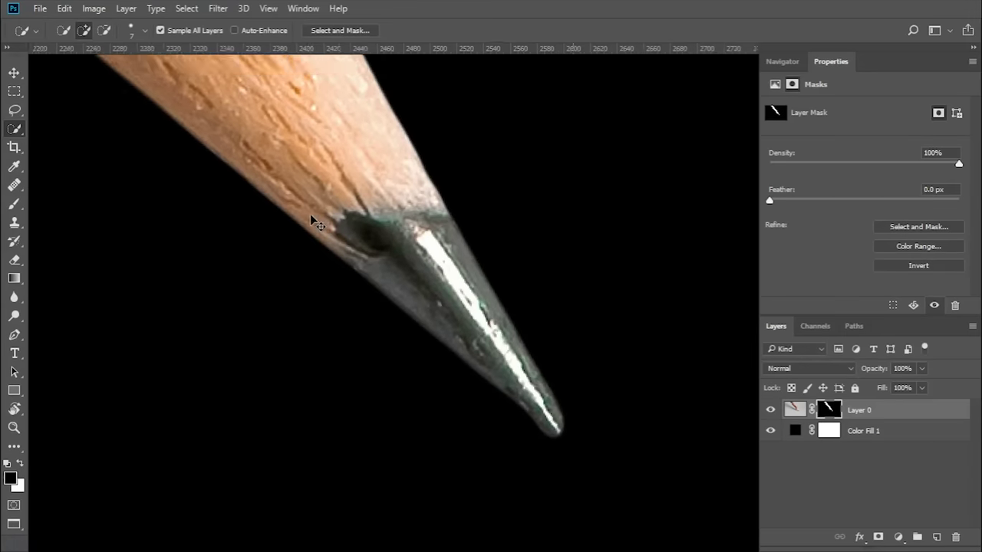
{"action": "key", "text": "ctrl+plus"}
{"action": "key", "text": "ctrl+plus"}
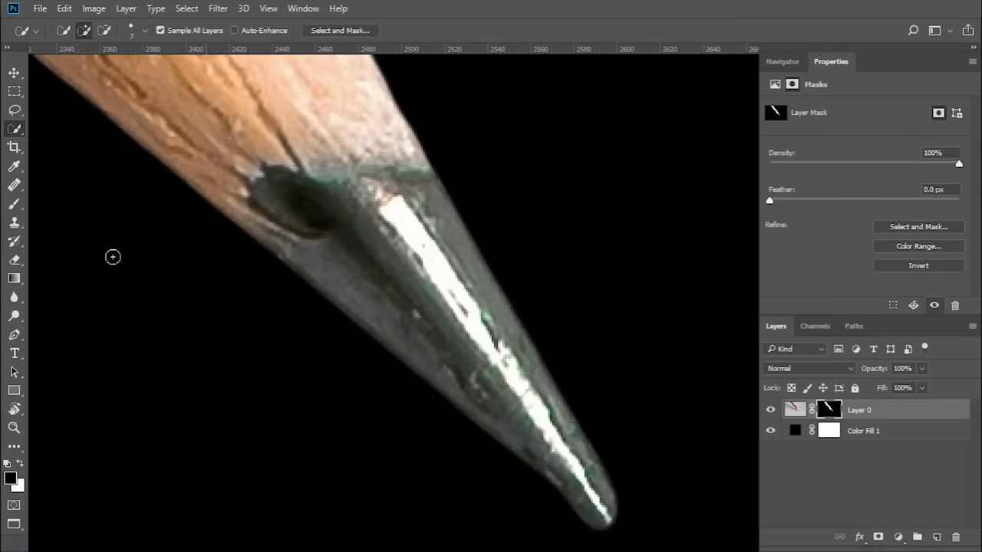
{"action": "left_click", "coordinate": [14, 203]}
{"action": "mouse_move", "coordinate": [508, 375]}
{"action": "left_mouse_down", "text": "alt"}
{"action": "mouse_move", "coordinate": [328, 338]}
{"action": "mouse_move", "coordinate": [217, 93]}
{"action": "left_mouse_up", "text": "alt"}
{"action": "key", "text": "ctrl+plus"}
{"action": "key", "text": "ctrl+plus"}
{"action": "left_click_drag", "start_coordinate": [438, 284], "coordinate": [421, 281]}
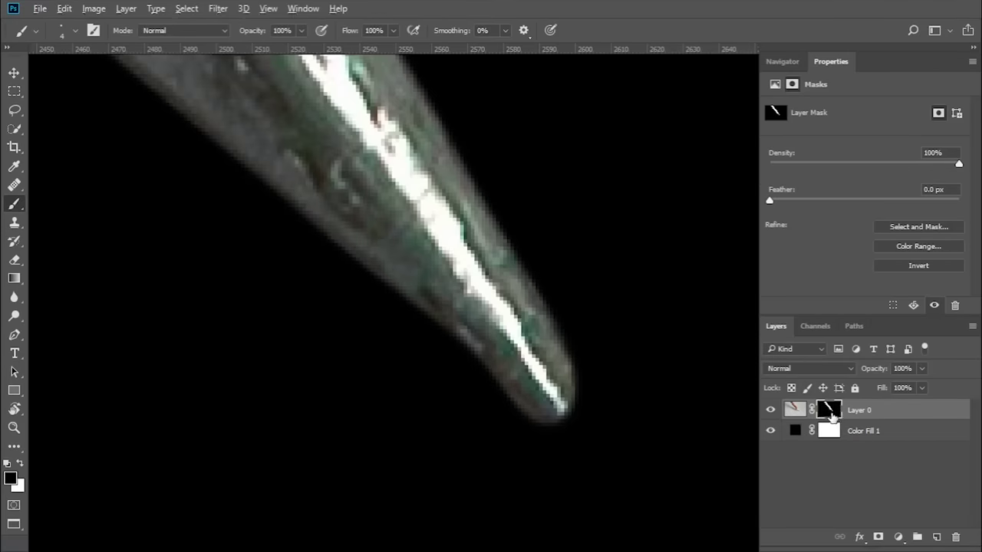
{"action": "left_click", "coordinate": [828, 410], "text": "alt"}
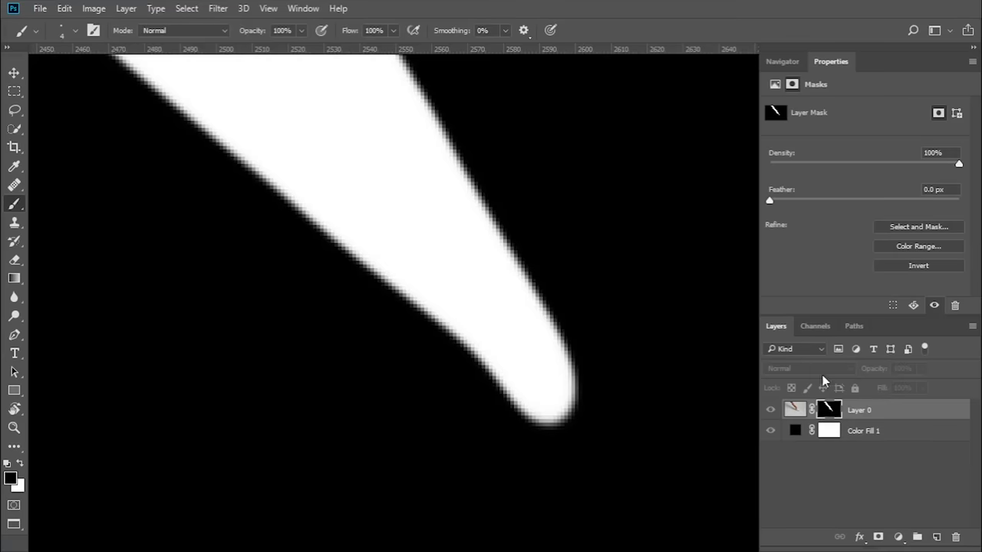
{"action": "left_click", "coordinate": [828, 410], "text": "alt"}
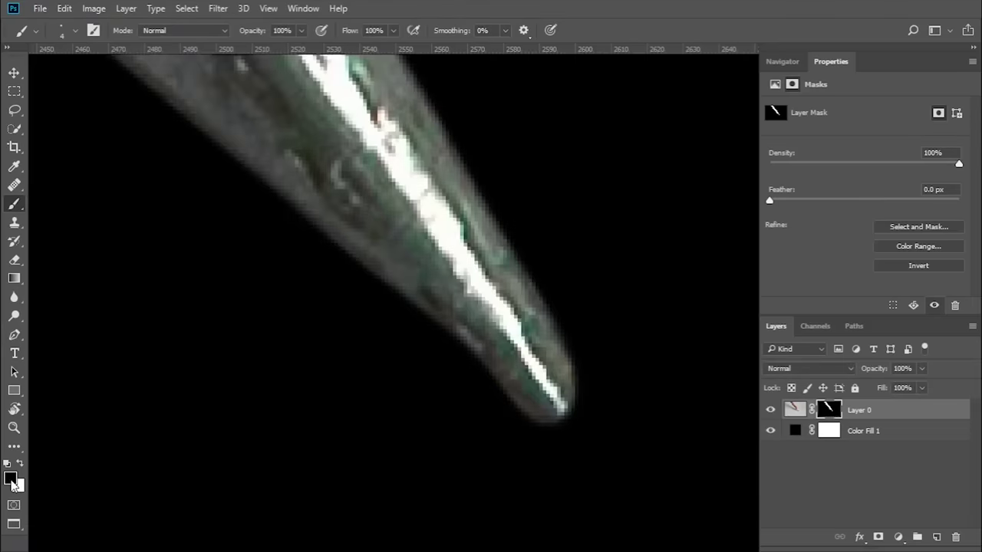
Paint white on Layer 0's mask to fill the dent in the graphite tip's lower edge, undoing excess strokes
{"action": "key", "text": "x"}
{"action": "left_click_drag", "start_coordinate": [422, 306], "coordinate": [537, 418]}
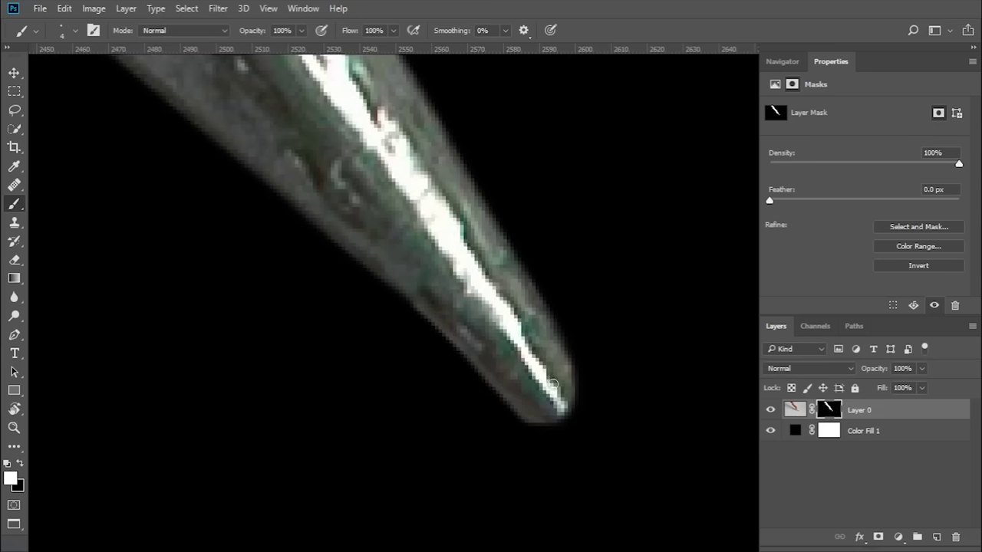
{"action": "key", "text": "ctrl+alt+z"}
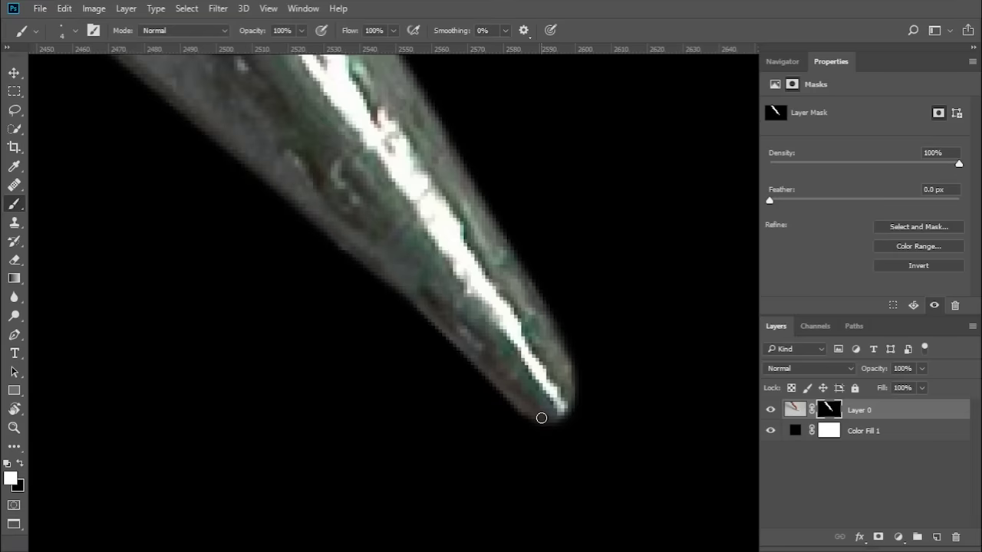
{"action": "left_click_drag", "start_coordinate": [349, 221], "coordinate": [429, 283]}
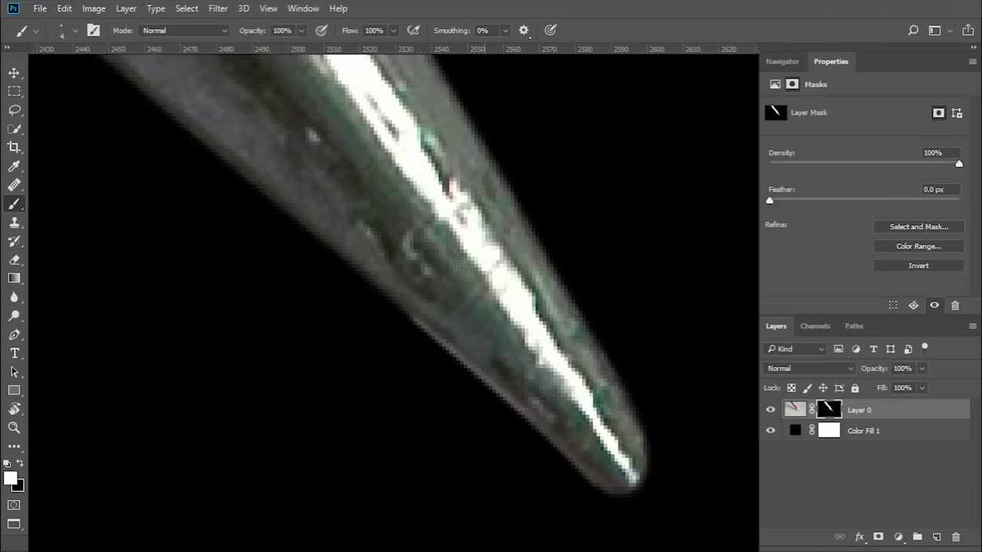
{"action": "left_click_drag", "start_coordinate": [307, 203], "coordinate": [346, 222]}
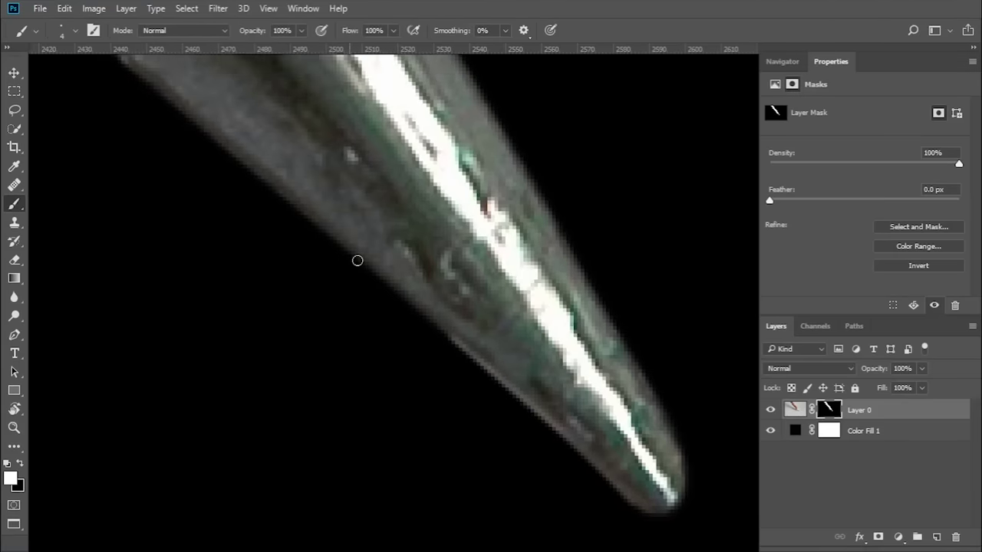
{"action": "key", "text": "x"}
{"action": "key", "text": "bracketright"}
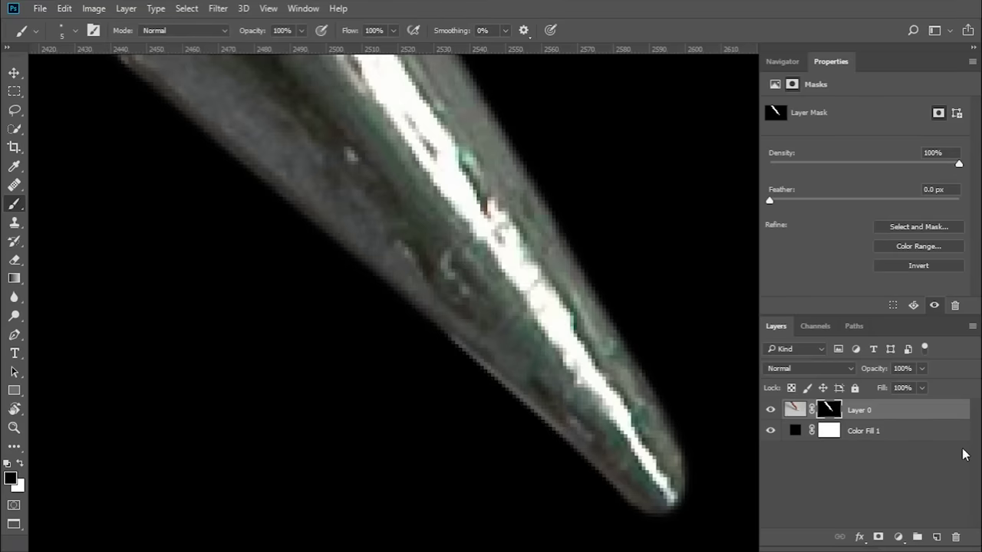
Add a new layer above Layer 0 and clone nearby graphite texture over the tip's lower edge with a 13 px Clone Stamp
{"action": "left_click", "coordinate": [936, 536]}
{"action": "key", "text": "x"}
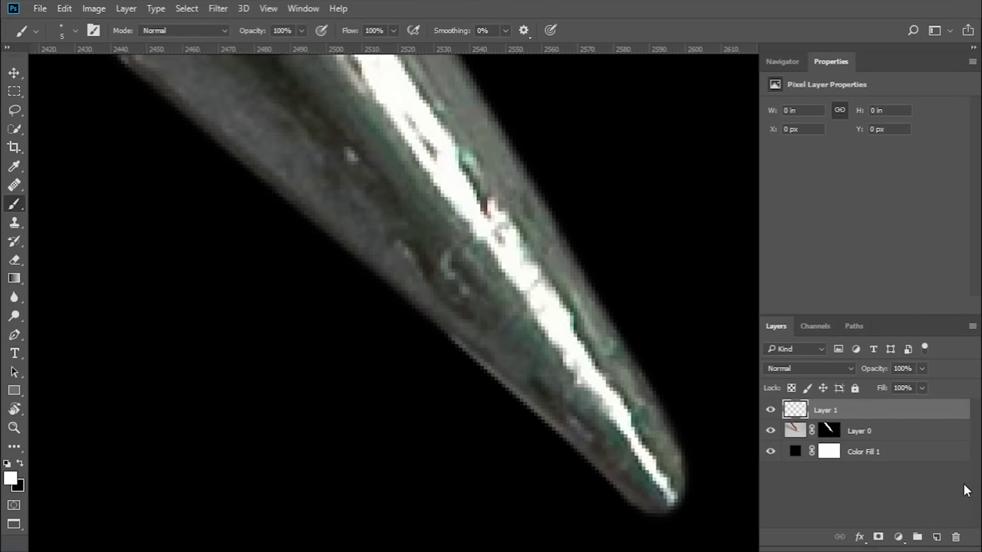
{"action": "left_click", "coordinate": [14, 222]}
{"action": "left_click_drag", "start_coordinate": [436, 366], "coordinate": [337, 353]}
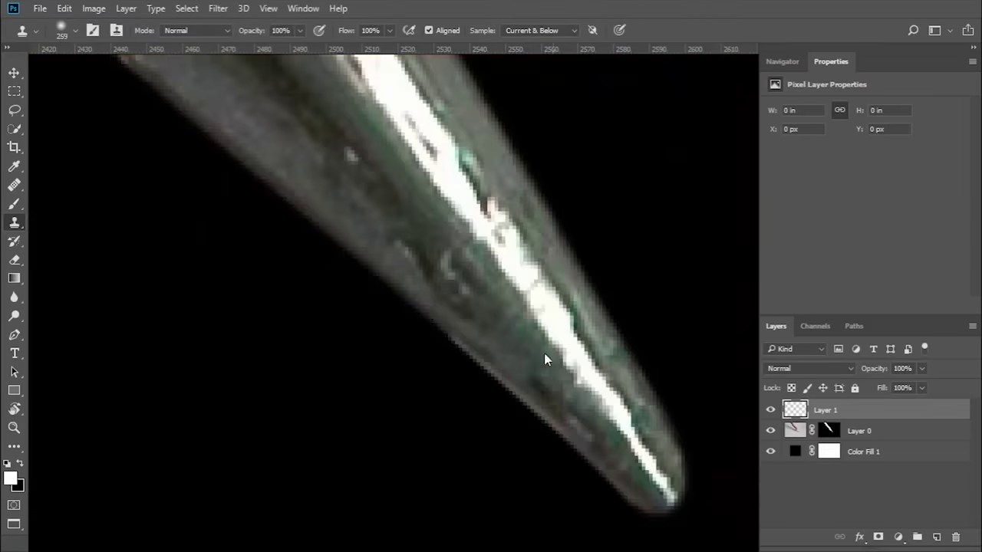
{"action": "left_click_drag", "start_coordinate": [480, 327], "coordinate": [445, 329]}
{"action": "left_click_drag", "start_coordinate": [505, 348], "coordinate": [449, 354]}
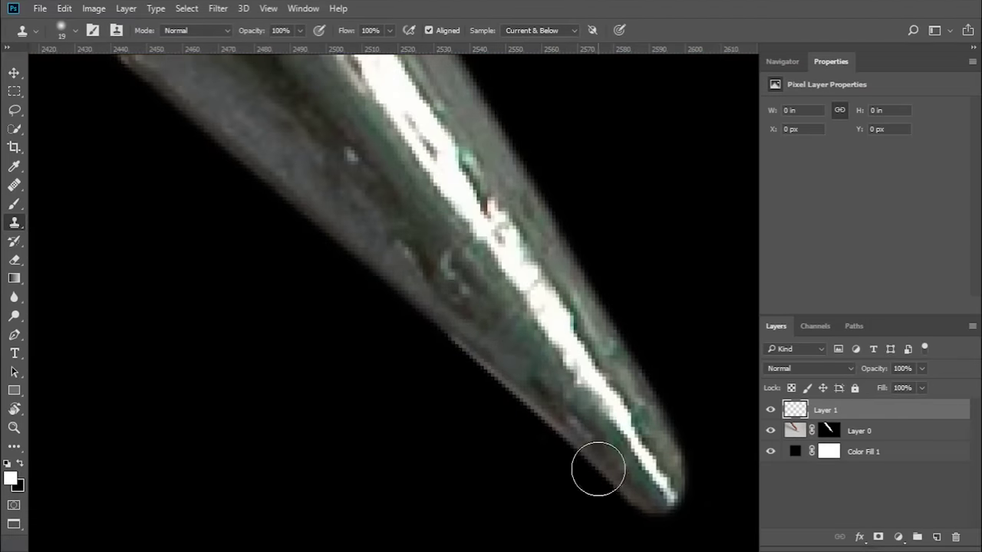
{"action": "left_click_drag", "start_coordinate": [495, 406], "coordinate": [478, 402]}
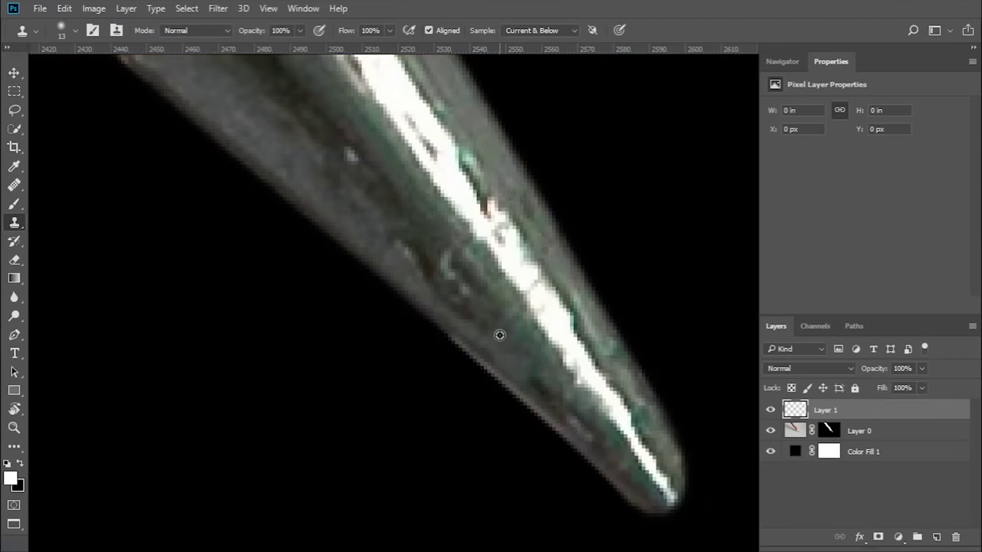
{"action": "left_click", "coordinate": [500, 335], "text": "alt"}
{"action": "mouse_move", "coordinate": [451, 339]}
{"action": "left_mouse_down"}
{"action": "mouse_move", "coordinate": [414, 328]}
{"action": "mouse_move", "coordinate": [479, 308]}
{"action": "mouse_move", "coordinate": [431, 335]}
{"action": "mouse_move", "coordinate": [451, 372]}
{"action": "left_mouse_up"}
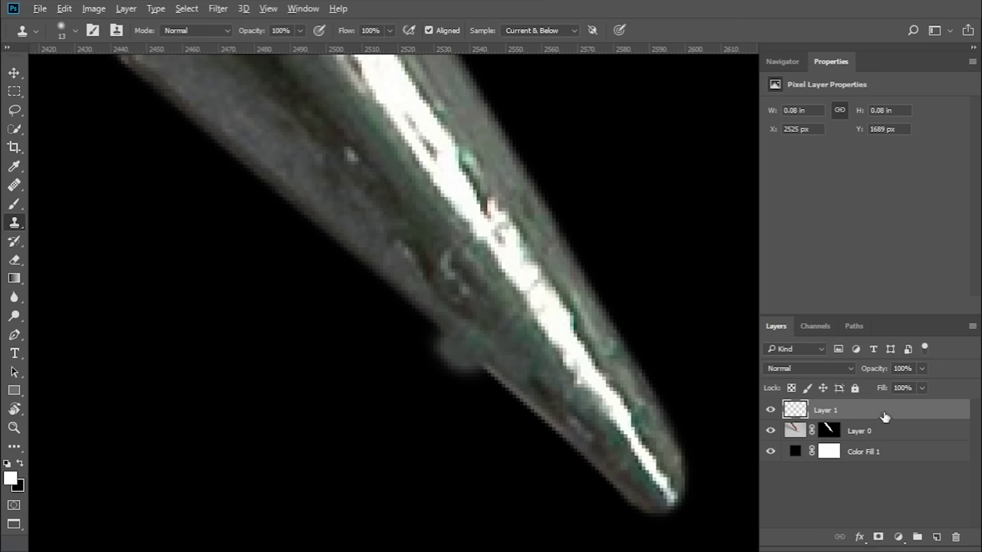
Clip the cloned layer to Layer 0 and reduce the Clone Stamp brush to 11 px
{"action": "left_click_drag", "start_coordinate": [788, 416], "coordinate": [803, 415]}
{"action": "left_click", "coordinate": [799, 418], "text": "alt"}
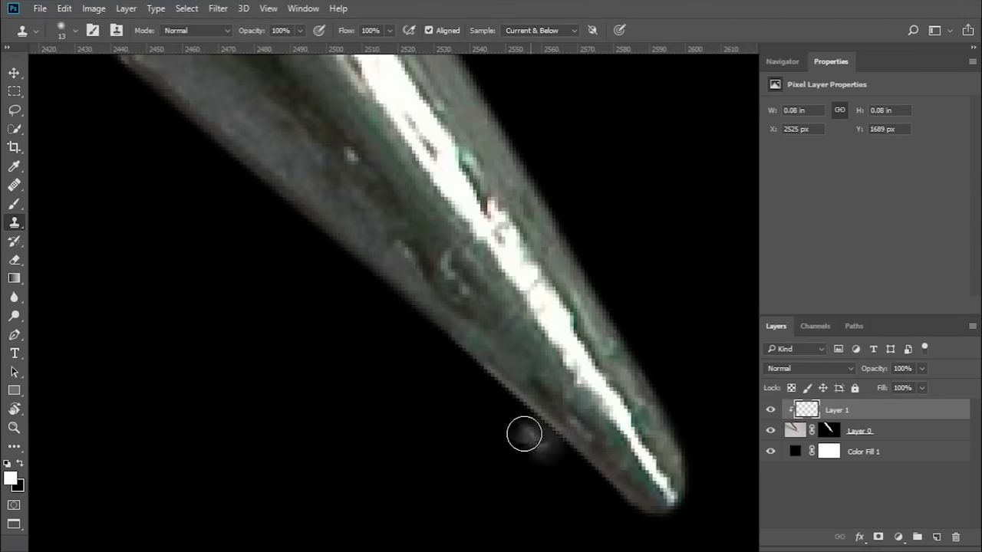
{"action": "right_click", "coordinate": [503, 424], "text": "alt"}
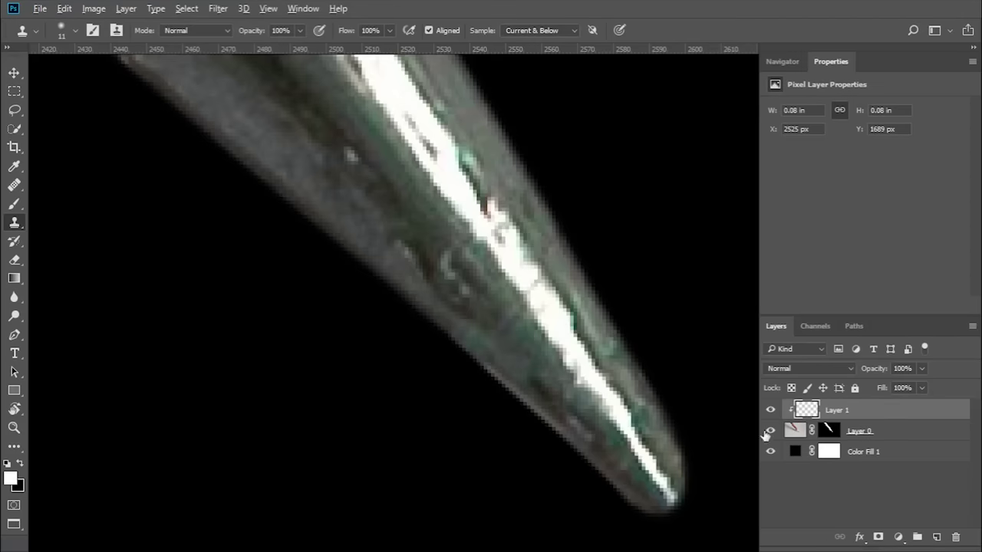
Clone nearby graphite texture along the lower edge of the pencil tip on Layer 1, reducing the Clone Stamp to 8 px
{"action": "left_click", "coordinate": [513, 357], "text": "alt"}
{"action": "mouse_move", "coordinate": [490, 370]}
{"action": "left_mouse_down"}
{"action": "mouse_move", "coordinate": [563, 428]}
{"action": "mouse_move", "coordinate": [559, 417]}
{"action": "mouse_move", "coordinate": [591, 465]}
{"action": "mouse_move", "coordinate": [579, 456]}
{"action": "left_mouse_up"}
{"action": "right_click", "coordinate": [544, 403], "text": "alt"}
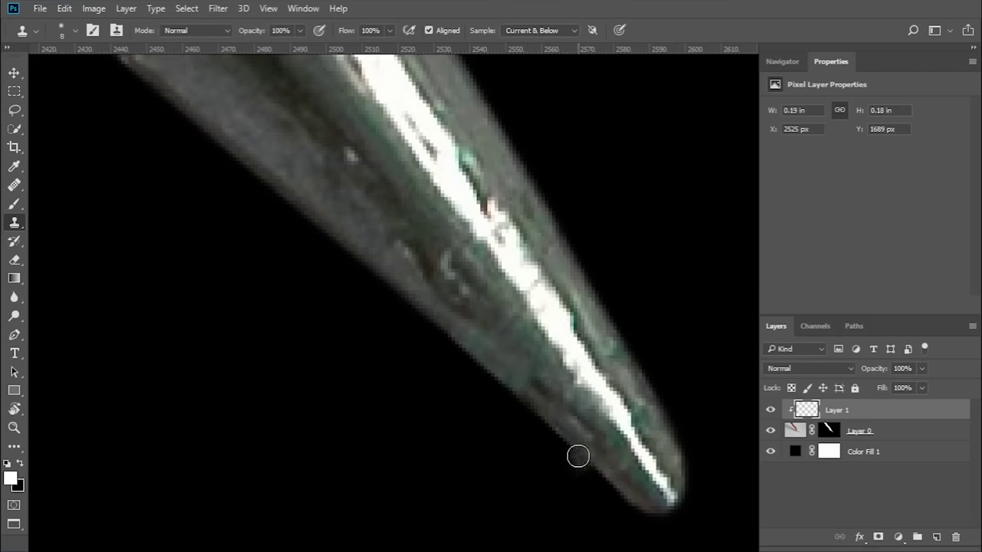
{"action": "left_click", "coordinate": [504, 367], "text": "alt"}
{"action": "left_click_drag", "start_coordinate": [532, 406], "coordinate": [535, 410]}
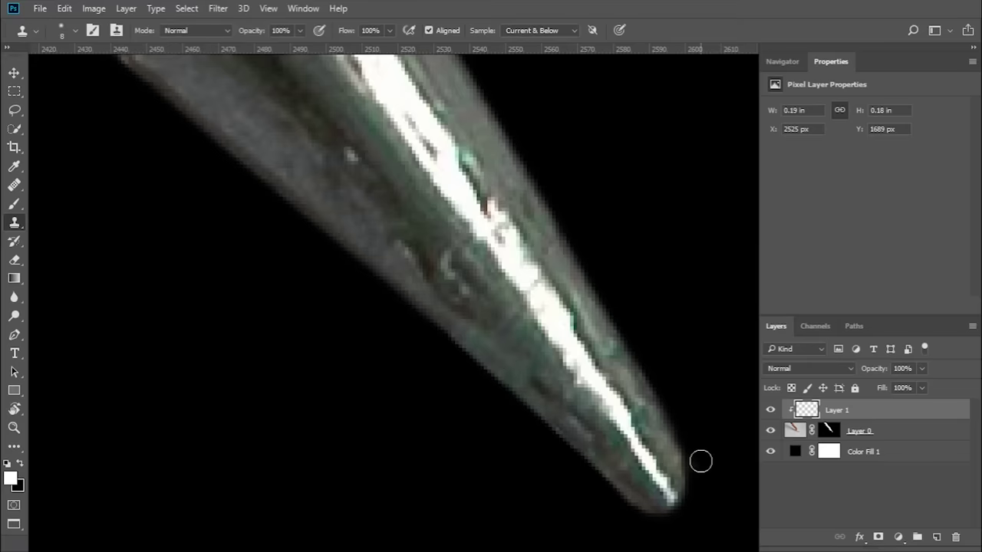
Examine the cloned lower edge of the graphite tip from a wider view and again up close
{"action": "key", "text": "ctrl+minus"}
{"action": "key", "text": "ctrl+minus"}
{"action": "key", "text": "ctrl+minus"}
{"action": "key", "text": "ctrl+minus"}
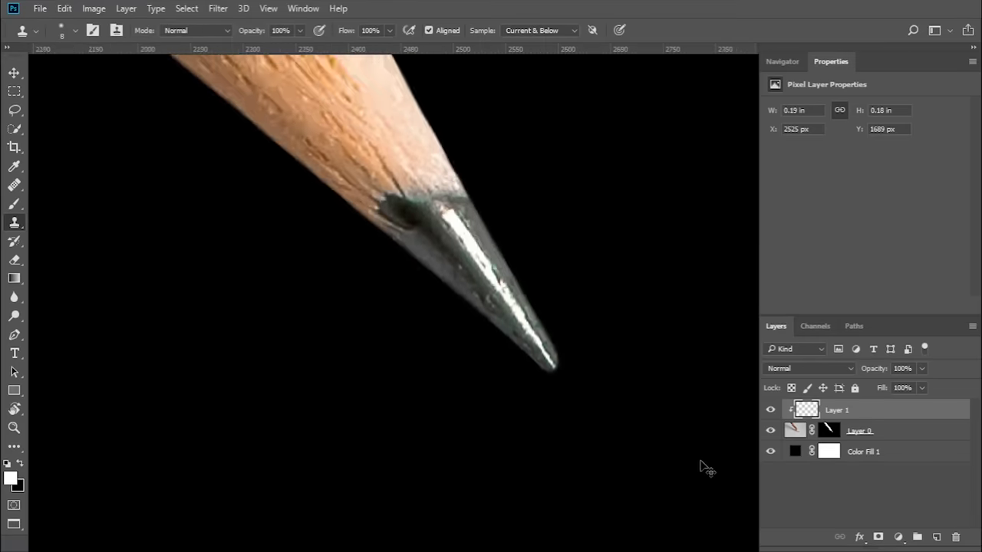
{"action": "key", "text": "ctrl+plus"}
{"action": "key", "text": "ctrl+plus"}
{"action": "key", "text": "ctrl+plus"}
{"action": "key", "text": "ctrl+plus"}
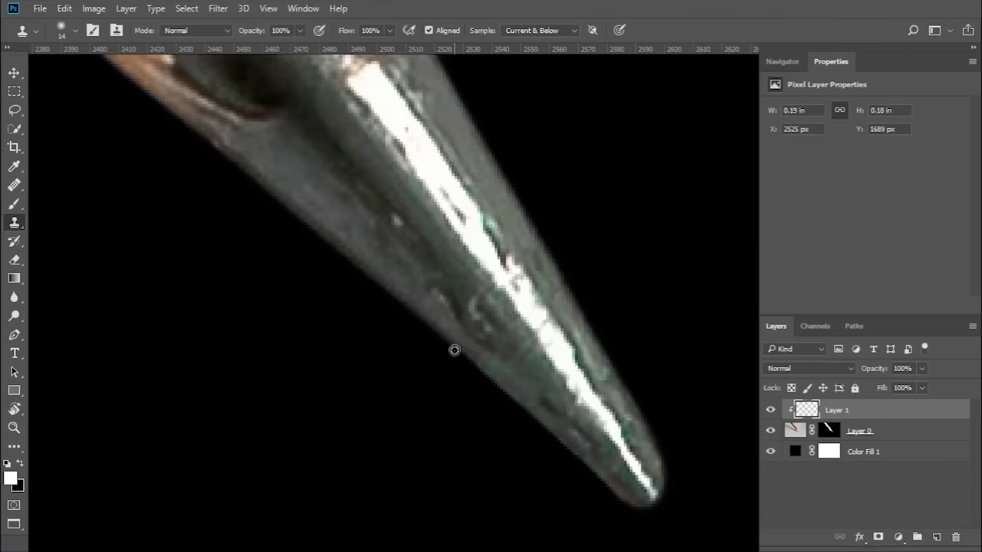
Clone graphite texture farther up the tip's lower edge with a 12 px Clone Stamp and set Layer 1's opacity to 99%
{"action": "right_click", "coordinate": [459, 347], "text": "alt"}
{"action": "left_click", "coordinate": [770, 412]}
{"action": "left_click_drag", "start_coordinate": [580, 429], "coordinate": [508, 400]}
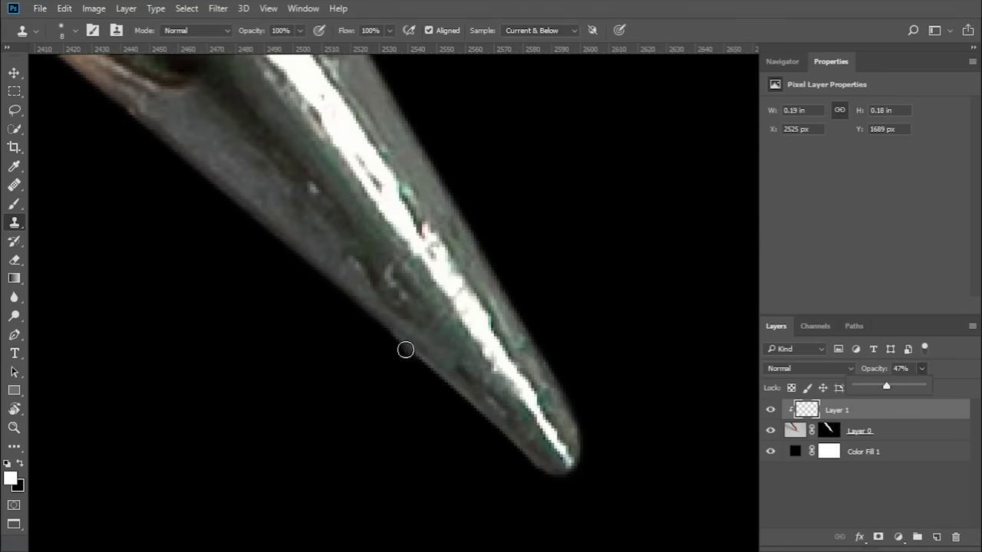
{"action": "right_click", "coordinate": [375, 327], "text": "alt"}
{"action": "right_click", "coordinate": [338, 311], "text": "alt"}
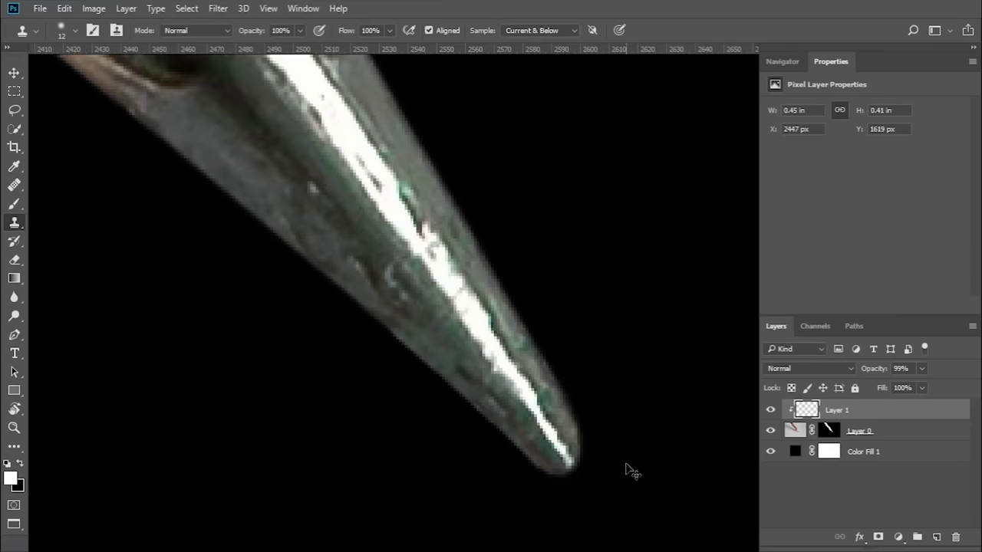
Examine the whole pencil cutout against the black background
{"action": "key", "text": "ctrl+minus"}
{"action": "key", "text": "ctrl+minus"}
{"action": "key", "text": "ctrl+minus"}
{"action": "key", "text": "ctrl+minus"}
{"action": "key", "text": "ctrl+minus"}
{"action": "key", "text": "ctrl+minus"}
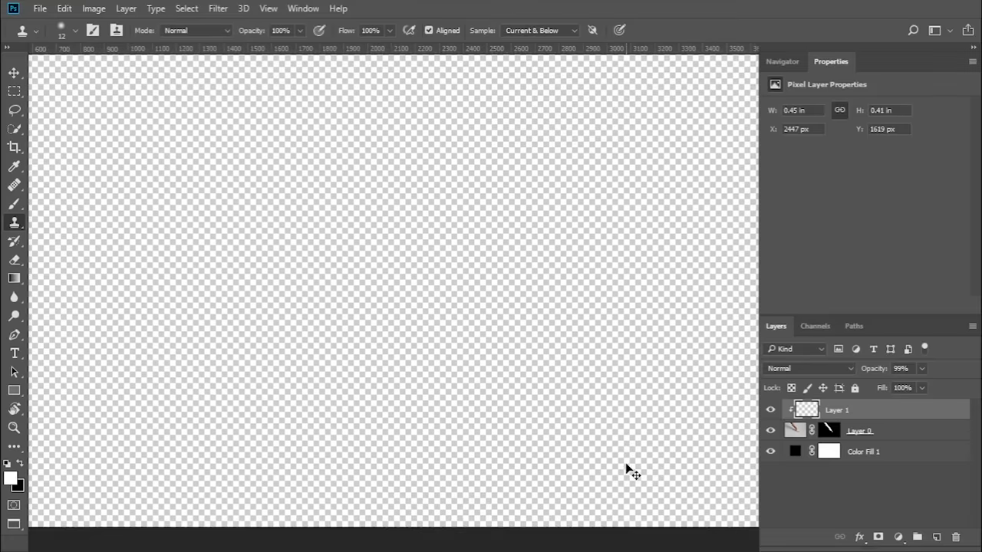
{"action": "key", "text": "ctrl+minus"}
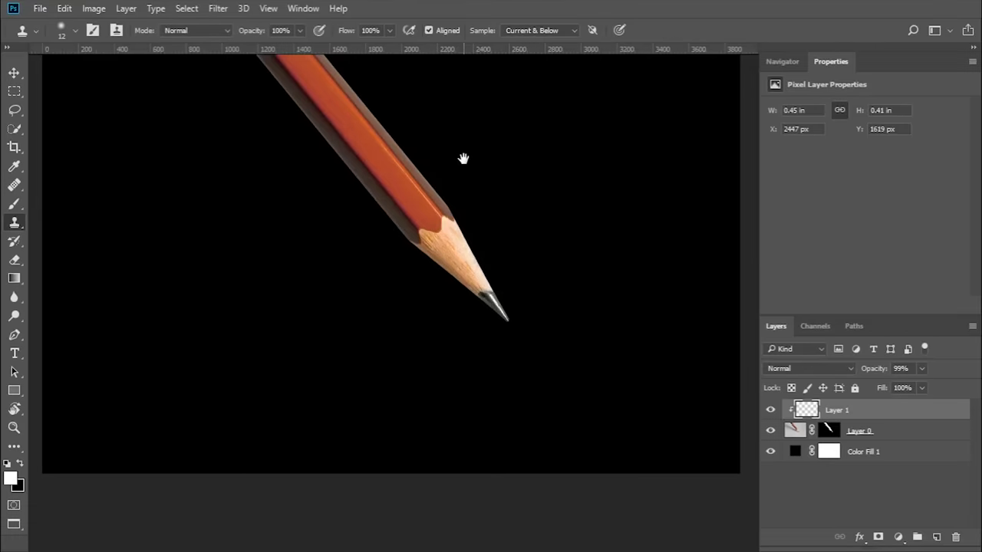
{"action": "mouse_move", "coordinate": [464, 158]}
{"action": "left_mouse_down"}
{"action": "mouse_move", "coordinate": [516, 254]}
{"action": "mouse_move", "coordinate": [495, 266]}
{"action": "mouse_move", "coordinate": [465, 234]}
{"action": "left_mouse_up"}
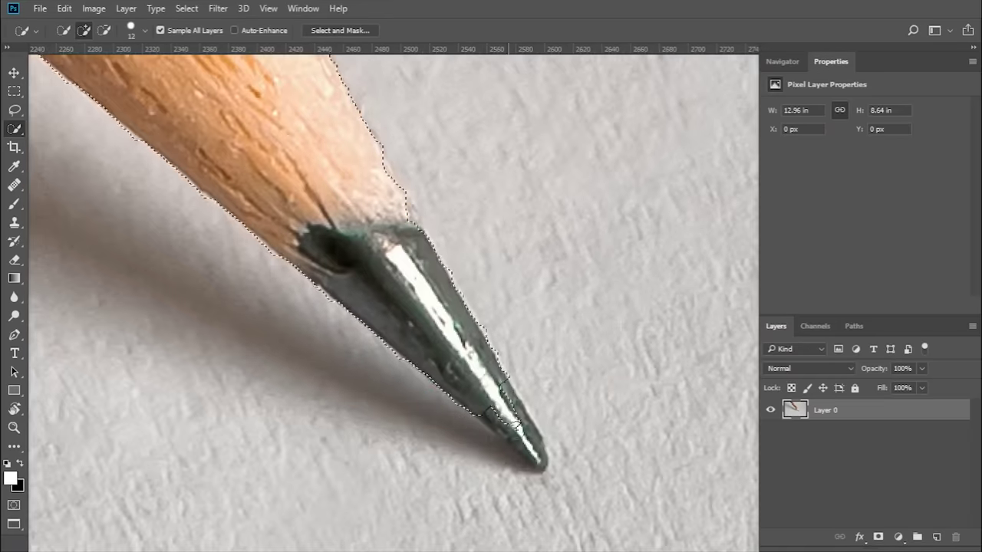
Refine the Quick Selection around the graphite tip with brushes down to 7 px, and turn it into a layer mask on Layer 0
{"action": "left_click", "coordinate": [512, 449]}
{"action": "mouse_move", "coordinate": [506, 467]}
{"action": "left_mouse_down"}
{"action": "mouse_move", "coordinate": [516, 415]}
{"action": "mouse_move", "coordinate": [499, 394]}
{"action": "left_mouse_up"}
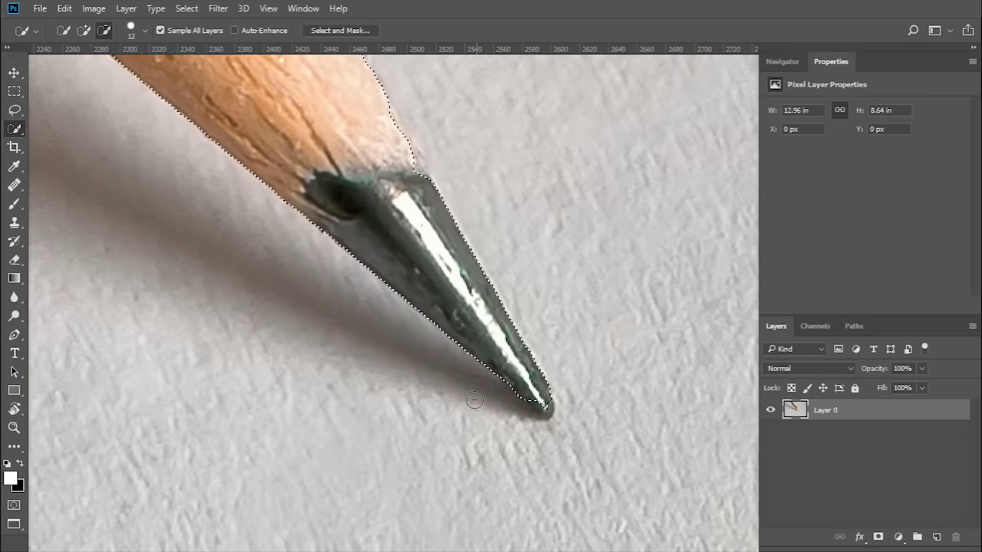
{"action": "scroll", "coordinate": [499, 399], "scroll_direction": "up", "scroll_amount": 2}
{"action": "key", "text": "bracketleft"}
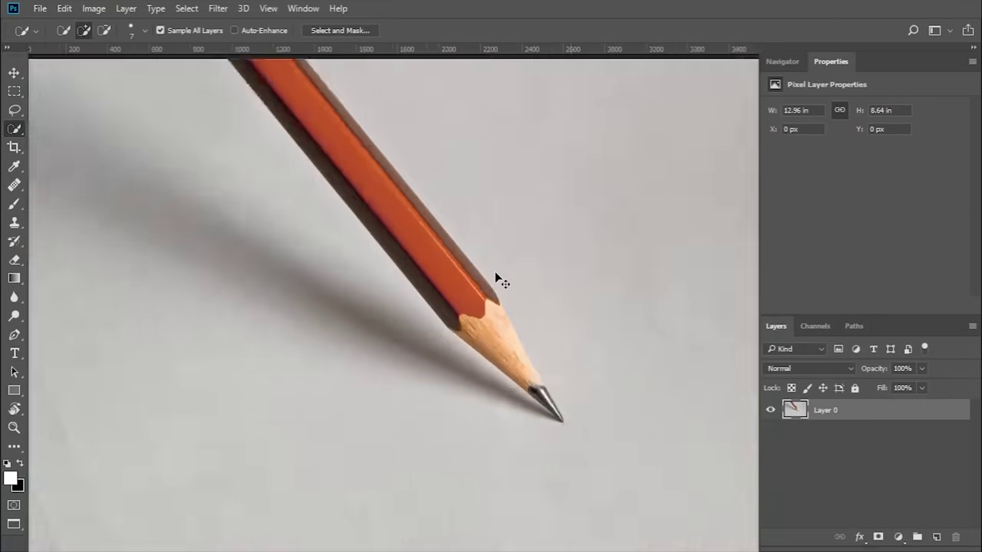
{"action": "scroll", "coordinate": [496, 278], "scroll_direction": "down", "scroll_amount": 1}
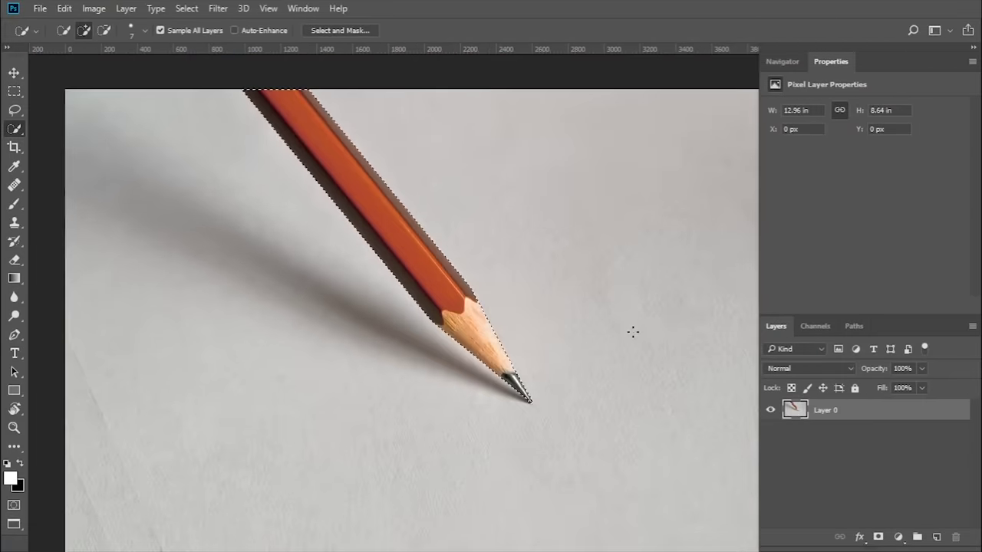
{"action": "left_click", "coordinate": [879, 537]}
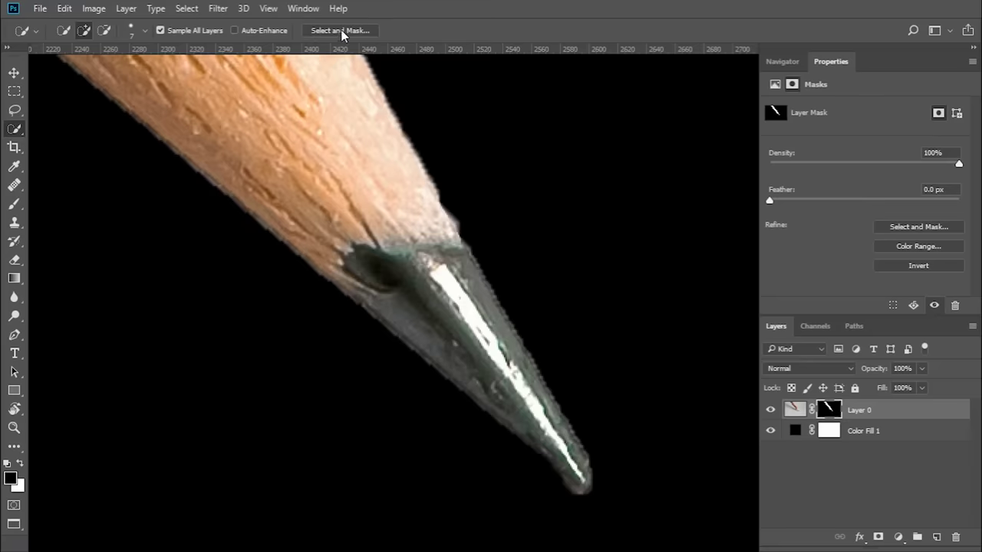
Open Select and Mask for Layer 0's mask, and set Smooth to 8 and Feather to 7.0 px
{"action": "left_click", "coordinate": [342, 30]}
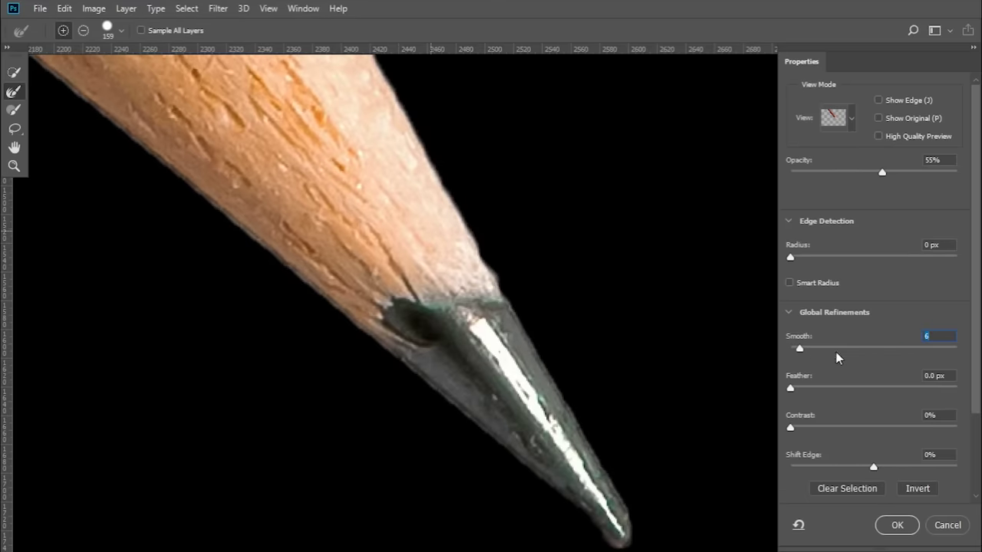
{"action": "left_click_drag", "start_coordinate": [385, 193], "coordinate": [480, 231]}
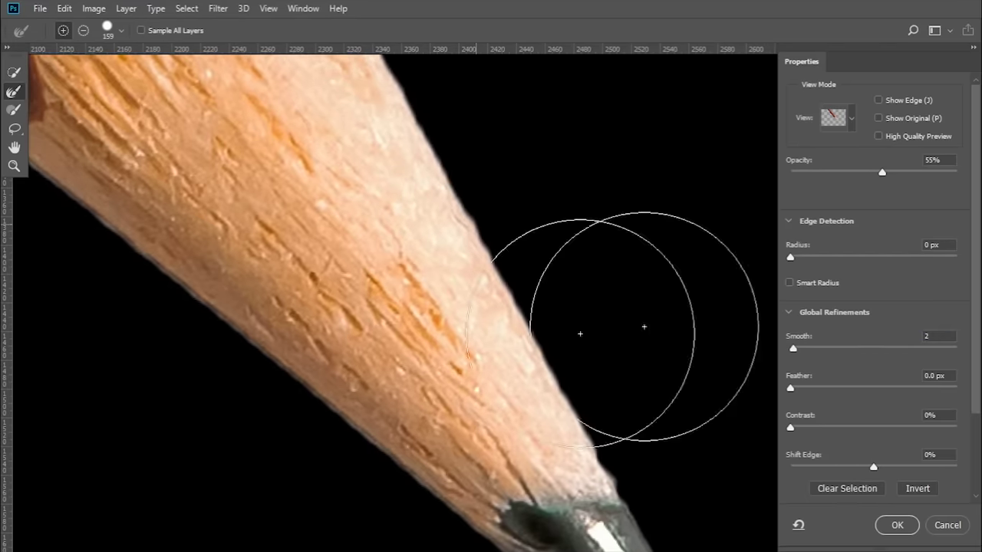
{"action": "left_click_drag", "start_coordinate": [793, 349], "coordinate": [795, 352]}
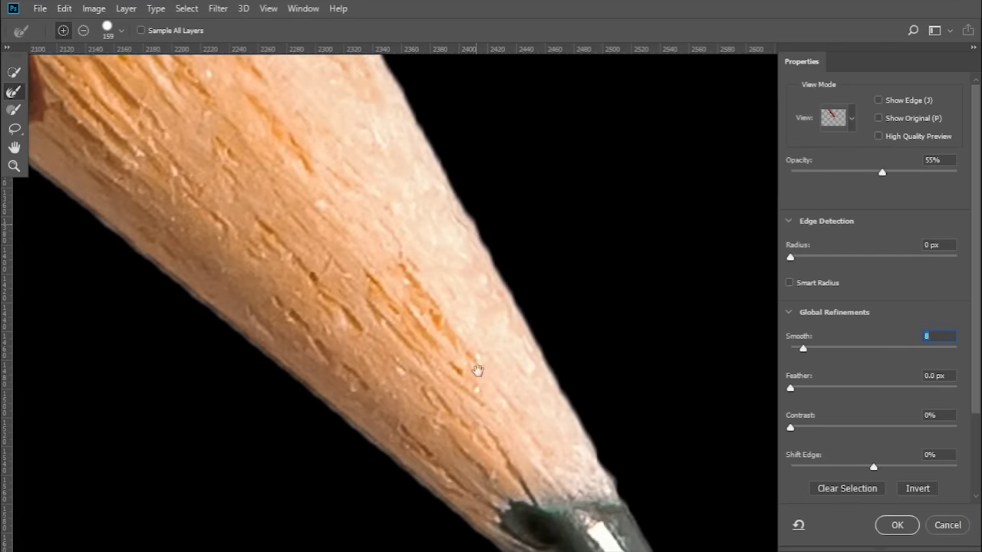
{"action": "left_click_drag", "start_coordinate": [477, 370], "coordinate": [432, 263]}
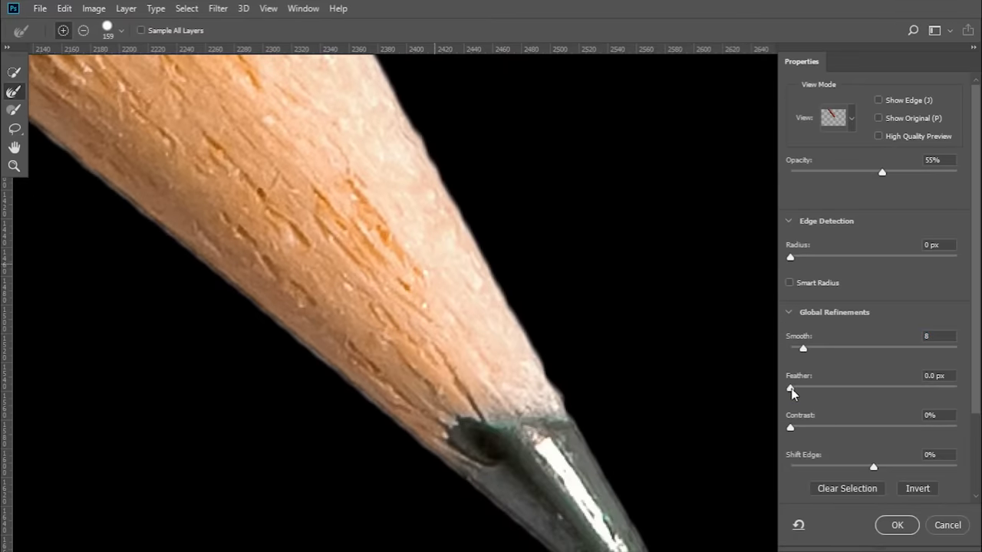
{"action": "left_click_drag", "start_coordinate": [810, 390], "coordinate": [845, 390]}
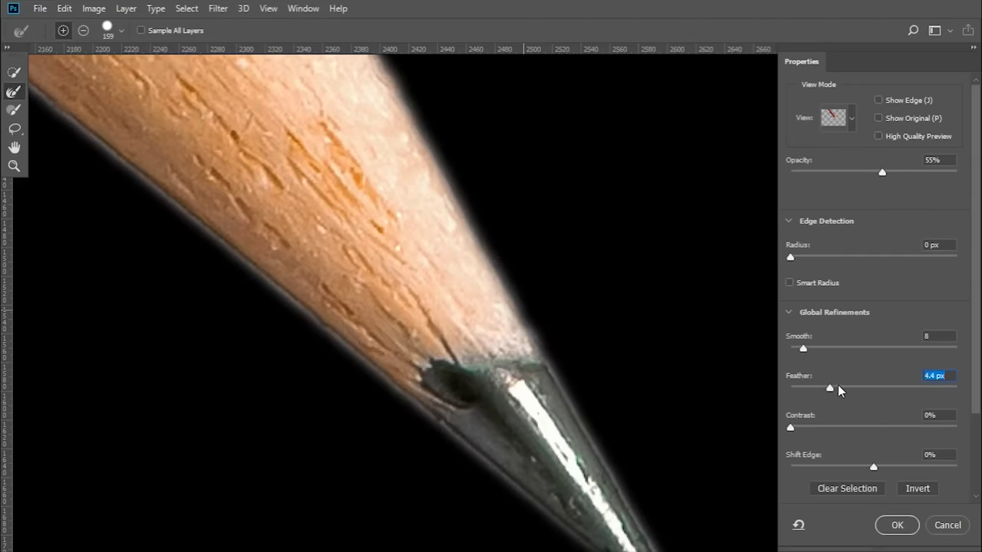
{"action": "left_click_drag", "start_coordinate": [287, 147], "coordinate": [460, 243]}
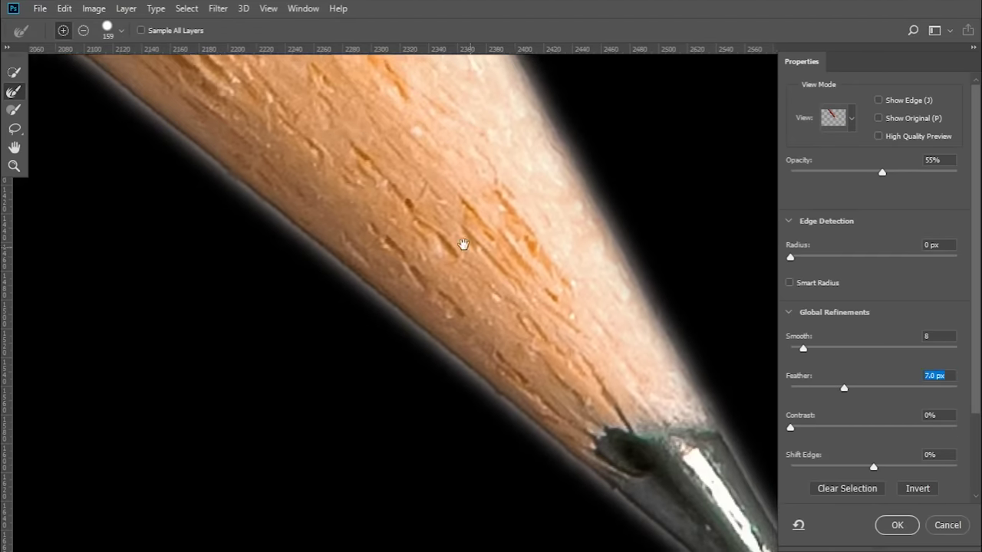
{"action": "mouse_move", "coordinate": [431, 318]}
{"action": "left_mouse_down"}
{"action": "mouse_move", "coordinate": [541, 376]}
{"action": "mouse_move", "coordinate": [491, 361]}
{"action": "mouse_move", "coordinate": [429, 268]}
{"action": "left_mouse_up"}
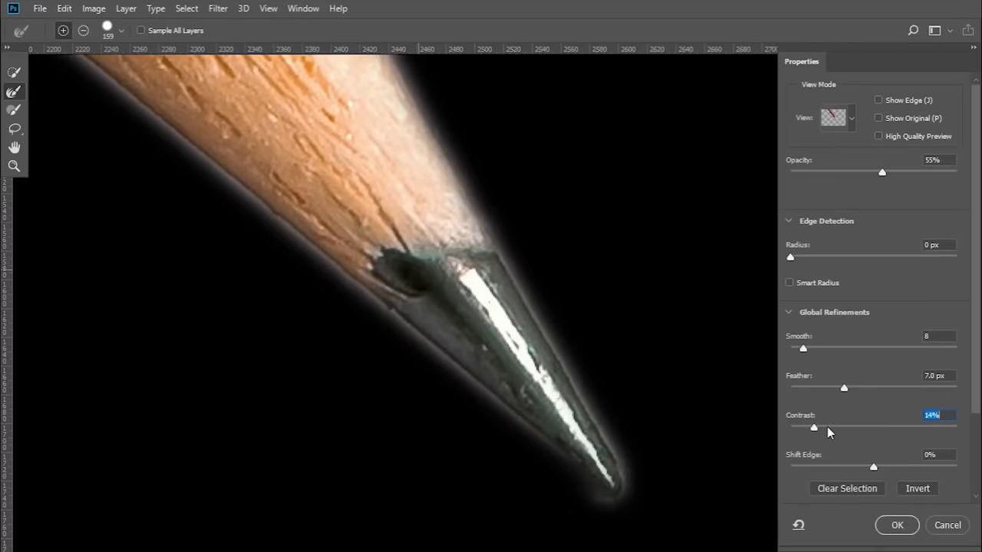
Set the mask's Contrast to 67% and shift its edge slightly inward
{"action": "left_click_drag", "start_coordinate": [827, 428], "coordinate": [902, 427]}
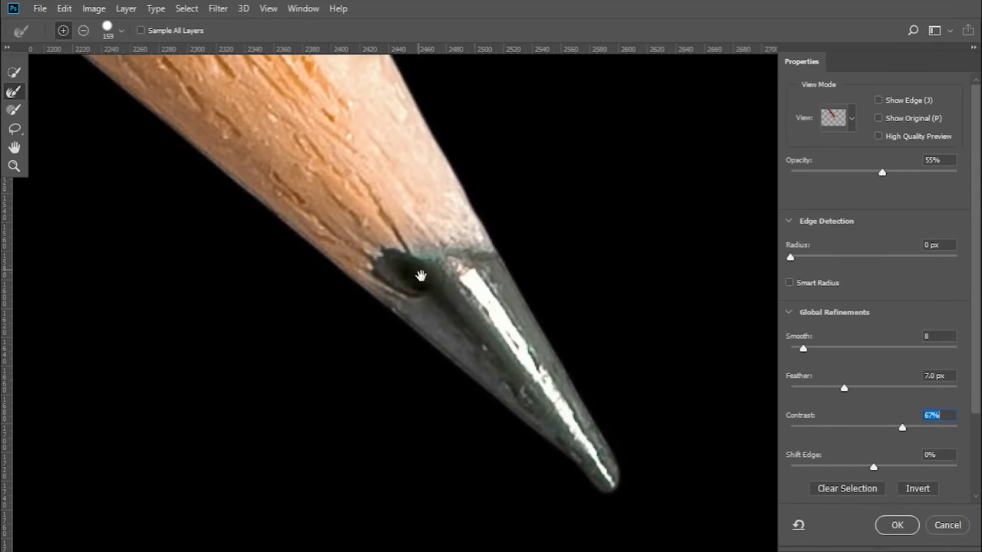
{"action": "mouse_move", "coordinate": [420, 275]}
{"action": "left_mouse_down"}
{"action": "mouse_move", "coordinate": [555, 401]}
{"action": "mouse_move", "coordinate": [443, 318]}
{"action": "left_mouse_up"}
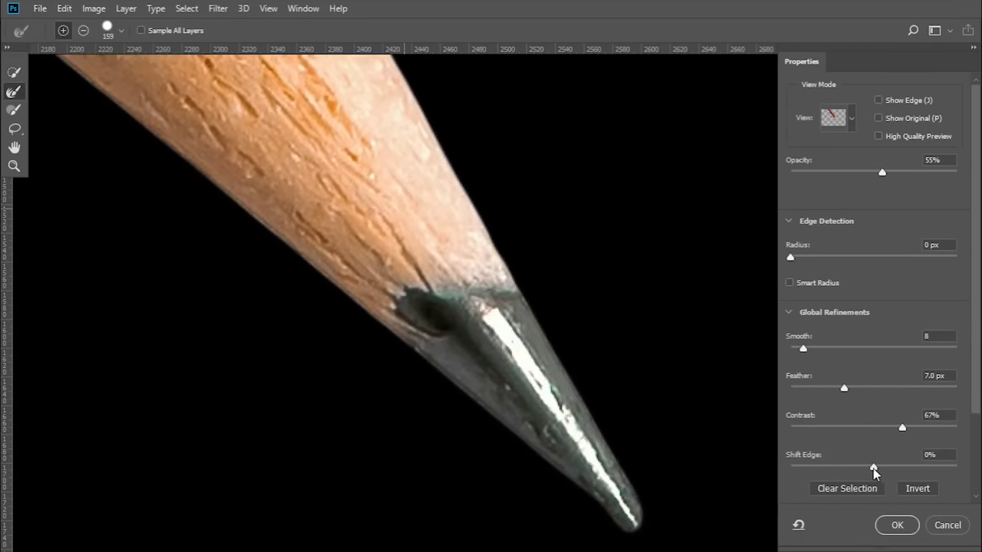
{"action": "left_click_drag", "start_coordinate": [873, 470], "coordinate": [870, 466]}
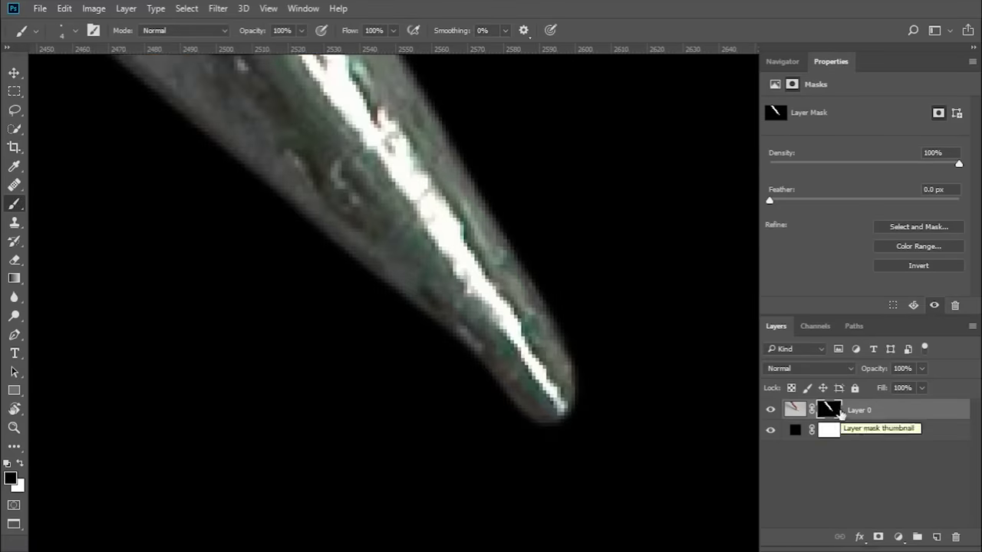
Inspect Layer 0's mask on its own, and paint with the 4 px brush to fill the dent in the tip's lower edge
{"action": "left_click", "coordinate": [828, 410], "text": "alt"}
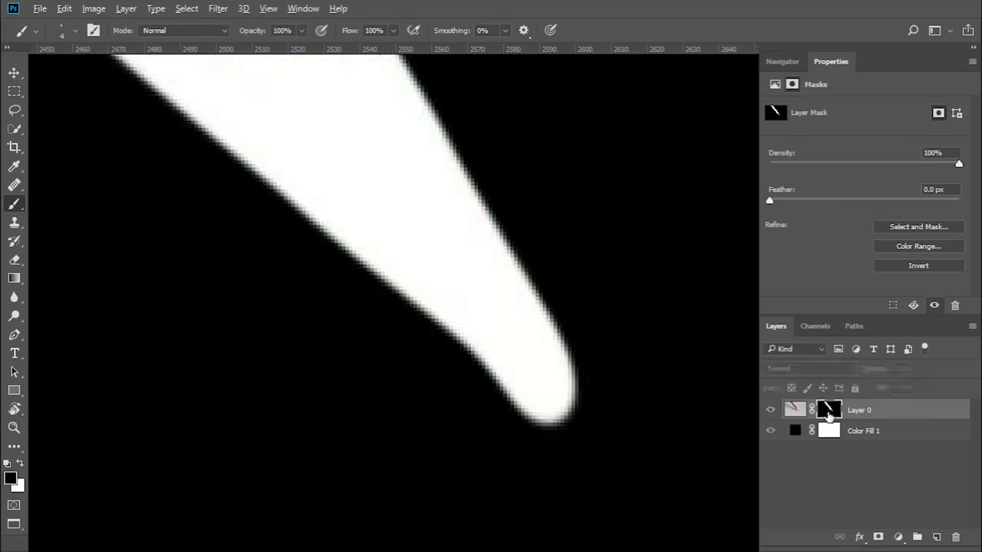
{"action": "left_click", "coordinate": [828, 409], "text": "alt"}
{"action": "key", "text": "x"}
{"action": "mouse_move", "coordinate": [417, 308]}
{"action": "left_mouse_down"}
{"action": "mouse_move", "coordinate": [537, 420]}
{"action": "mouse_move", "coordinate": [424, 314]}
{"action": "left_mouse_up"}
{"action": "key", "text": "ctrl+z"}
{"action": "left_click_drag", "start_coordinate": [437, 261], "coordinate": [508, 328]}
{"action": "key", "text": "x"}
{"action": "left_click_drag", "start_coordinate": [390, 307], "coordinate": [460, 350]}
Add a new layer clipped to Layer 0 and clone graphite texture over the tip's lower edge with an 11 px Clone Stamp
{"action": "key", "text": "ctrl+shift+alt+n"}
{"action": "left_click", "coordinate": [14, 222]}
{"action": "left_click", "coordinate": [473, 315], "text": "alt"}
{"action": "left_click", "coordinate": [805, 418], "text": "alt"}
{"action": "left_click_drag", "start_coordinate": [556, 426], "coordinate": [500, 379]}
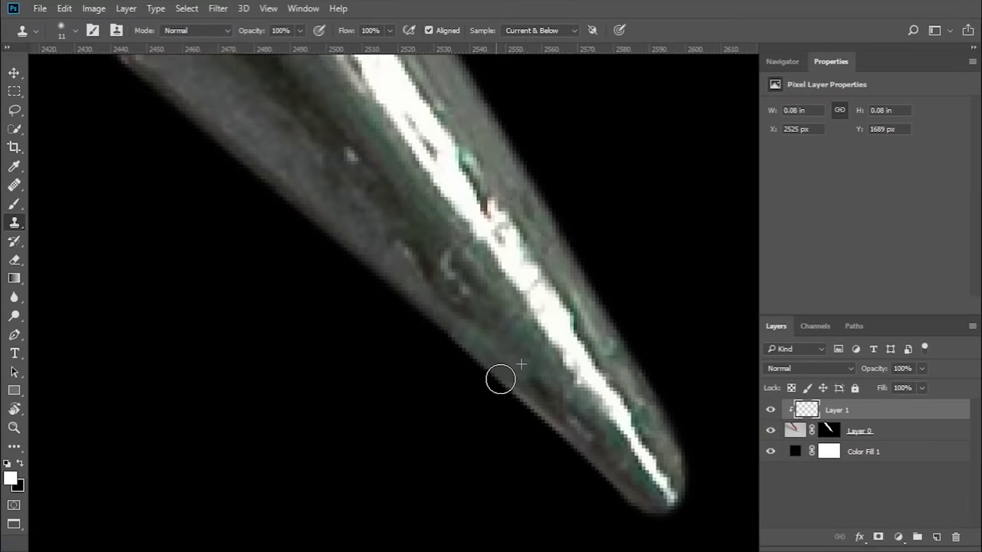